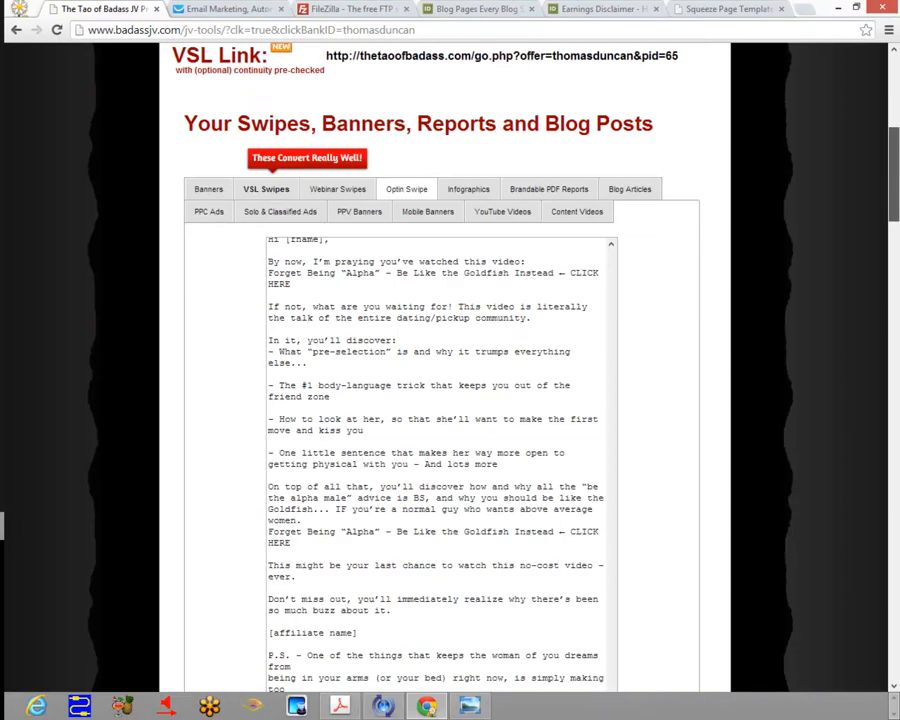
Review the opt-in email swipes on the affiliate tools page, along with the affiliate links above them.
scroll(440, 400, up, 10)
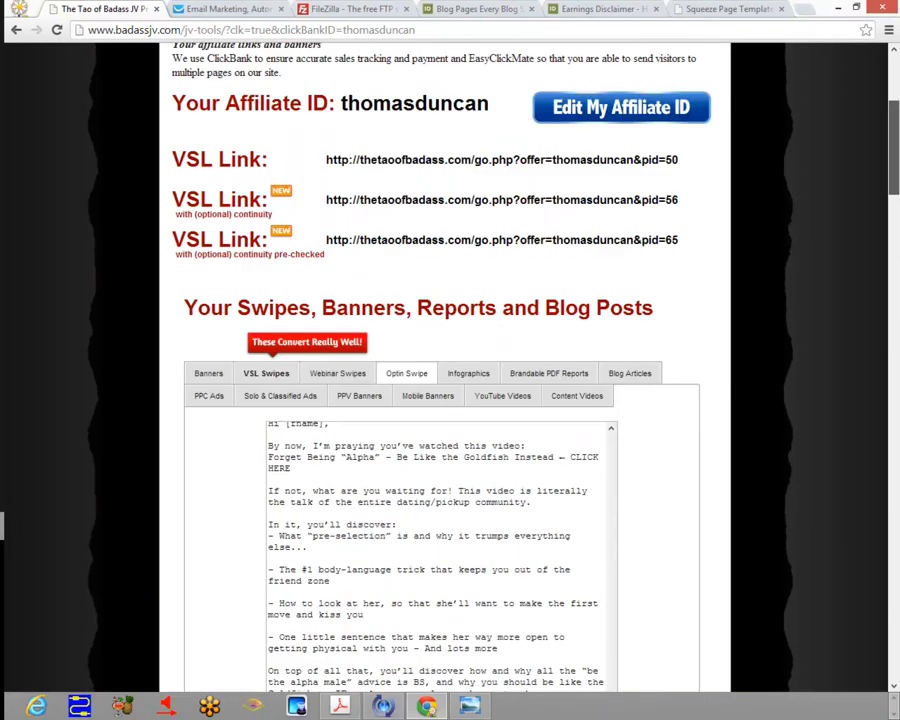
scroll(440, 550, up, 15)
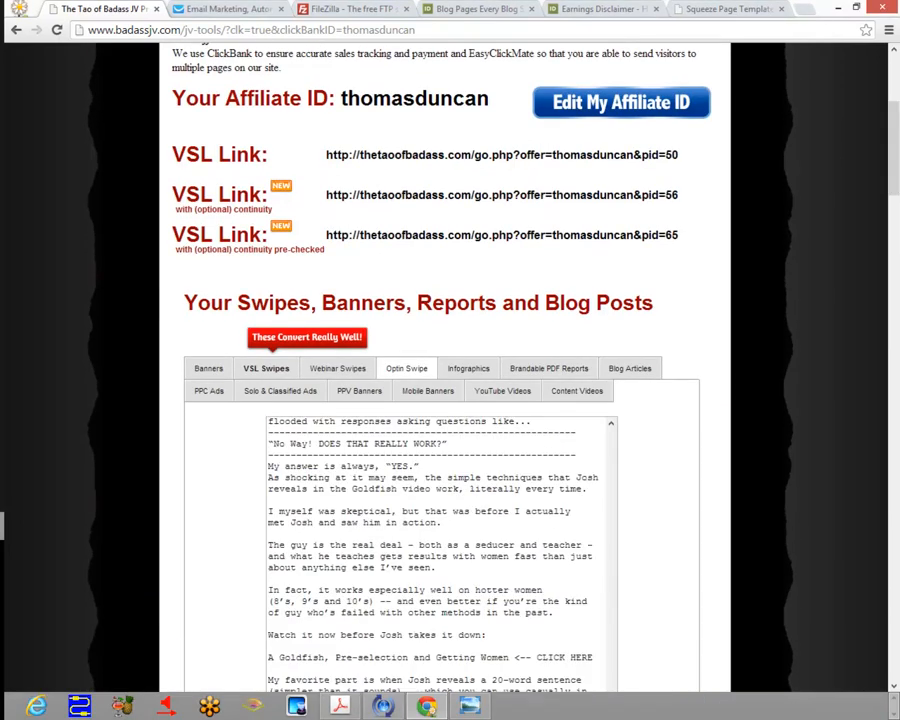
scroll(440, 550, up, 3)
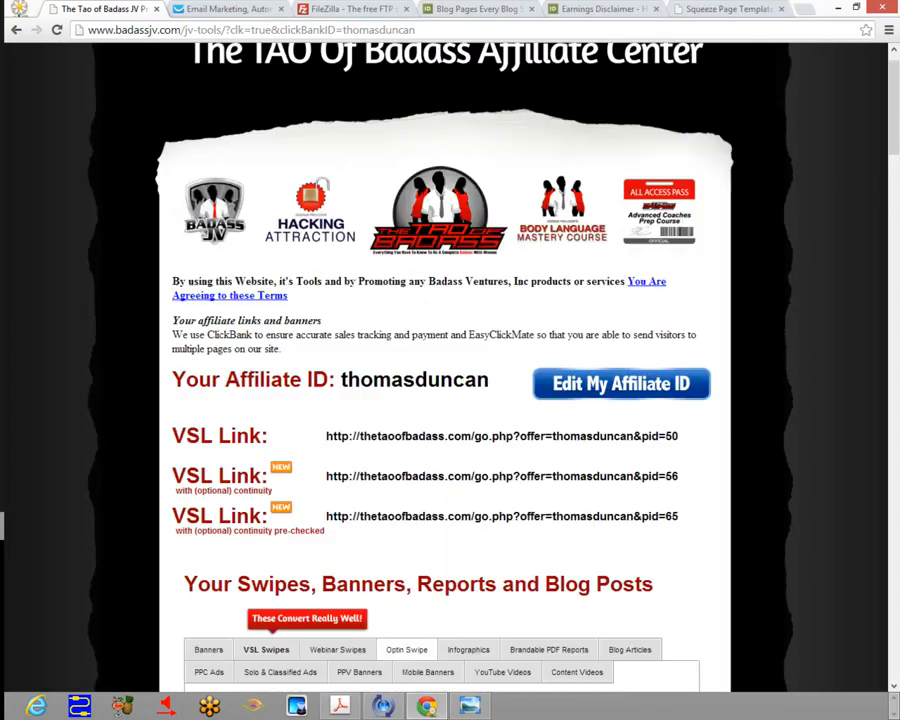
scroll(440, 400, down, 3)
scroll(440, 550, down, 5)
scroll(440, 400, down, 3)
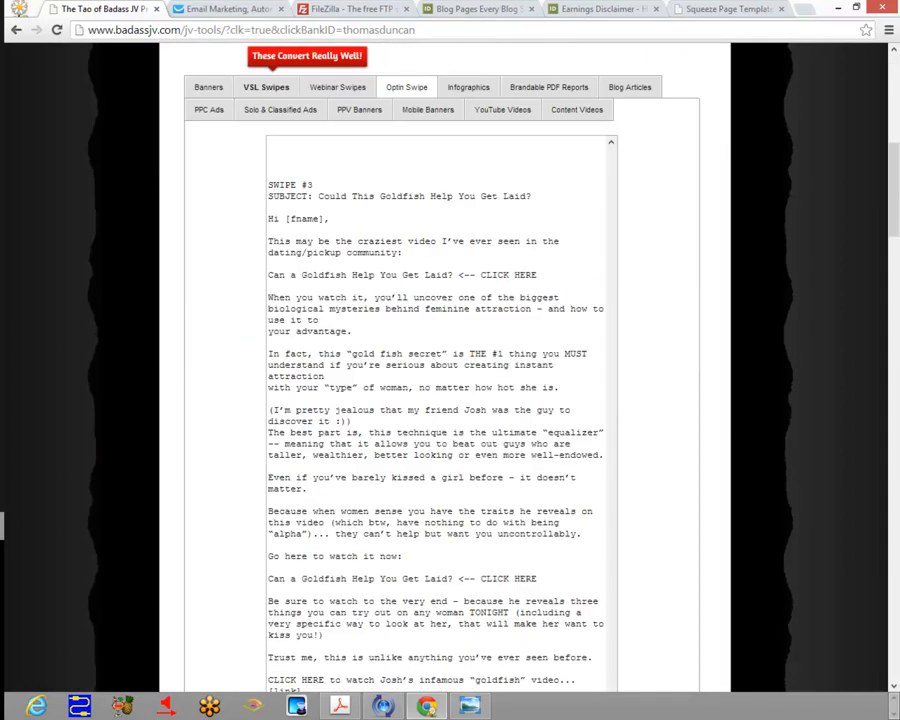
scroll(440, 400, down, 4)
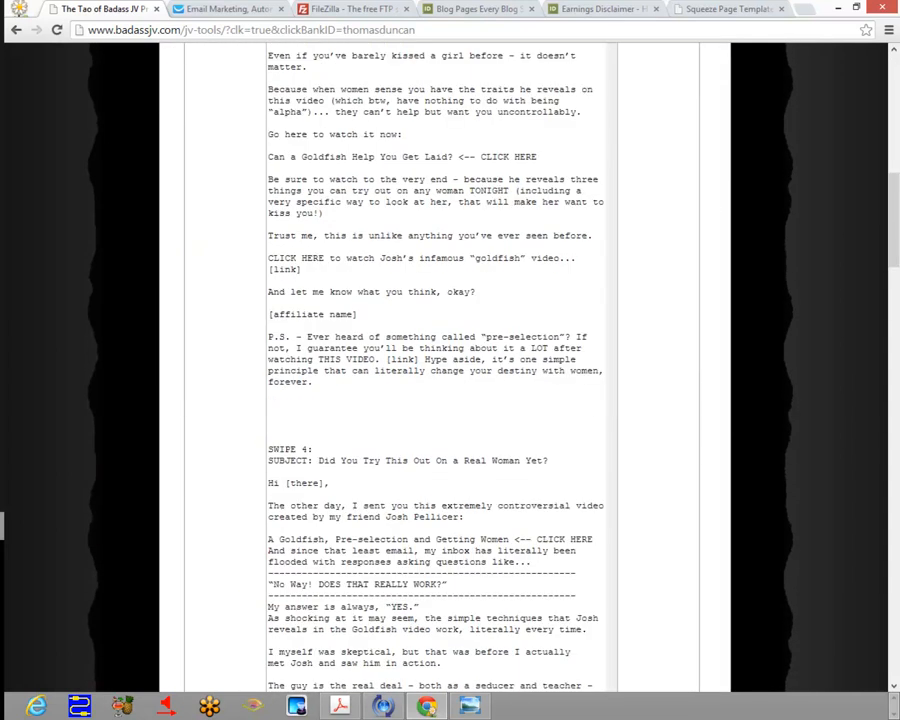
scroll(440, 400, down, 3)
scroll(440, 400, down, 6)
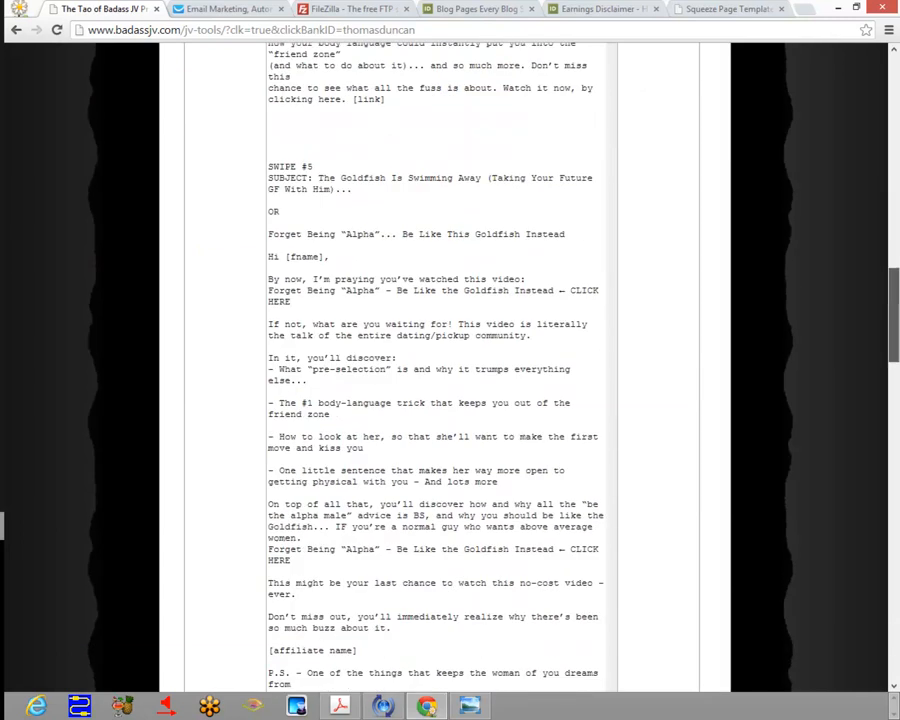
scroll(440, 400, down, 8)
scroll(440, 400, up, 10)
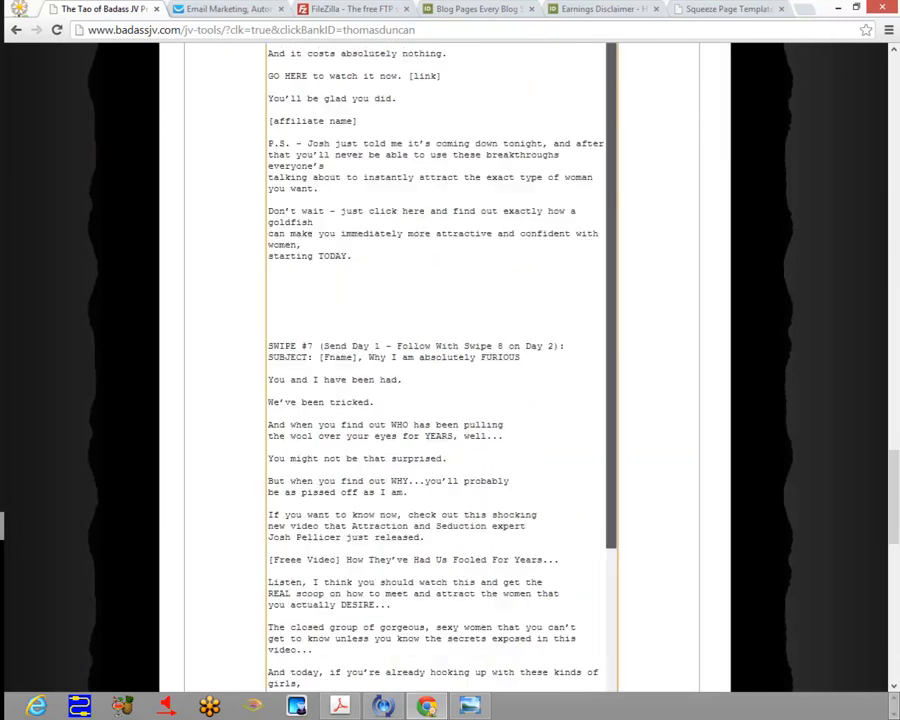
scroll(440, 400, up, 5)
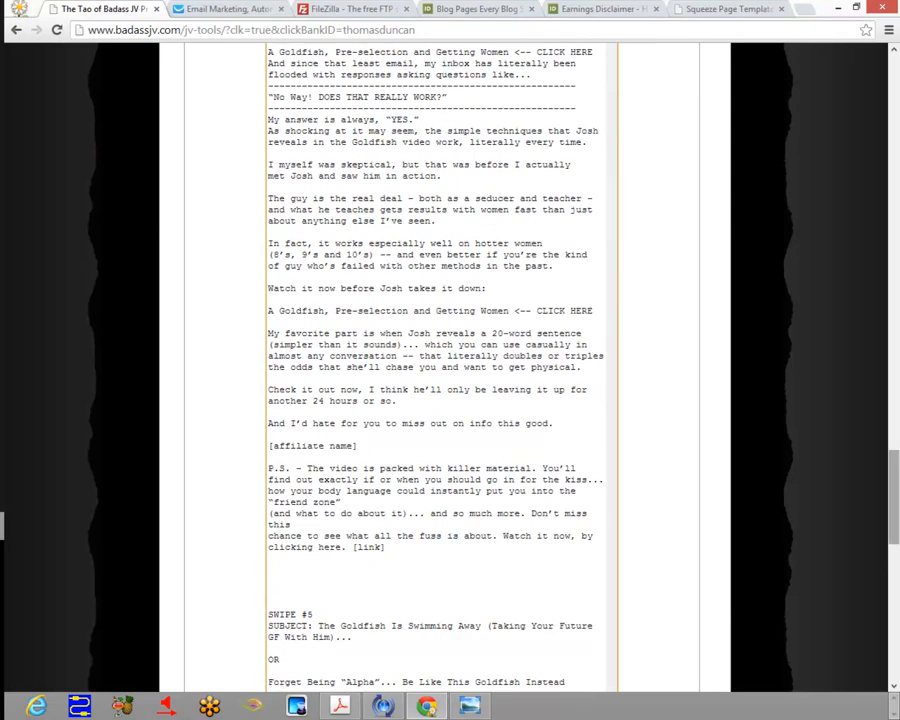
scroll(440, 400, up, 15)
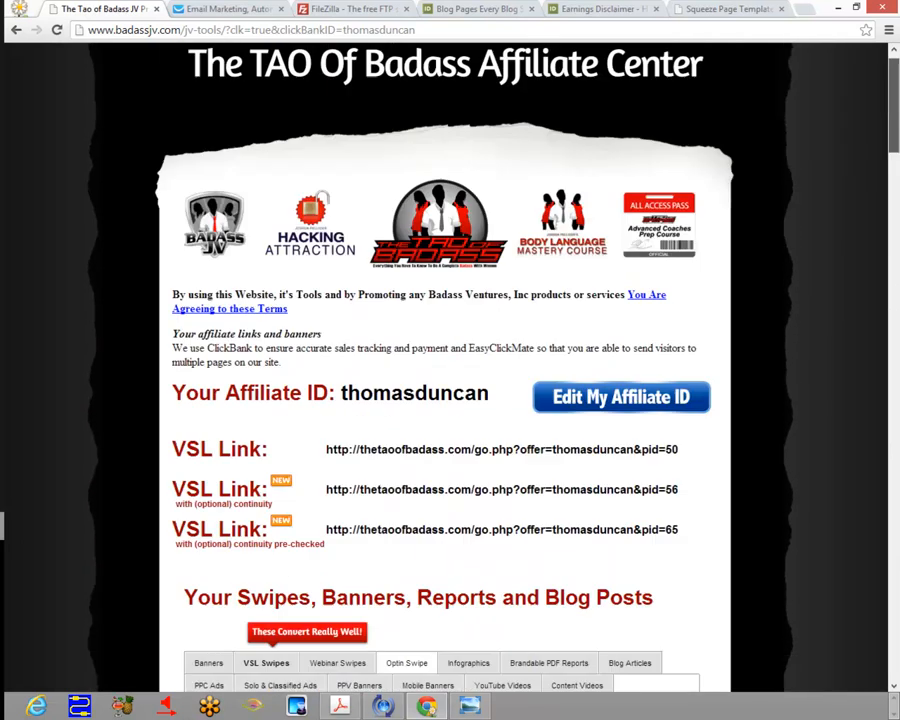
scroll(440, 400, down, 4)
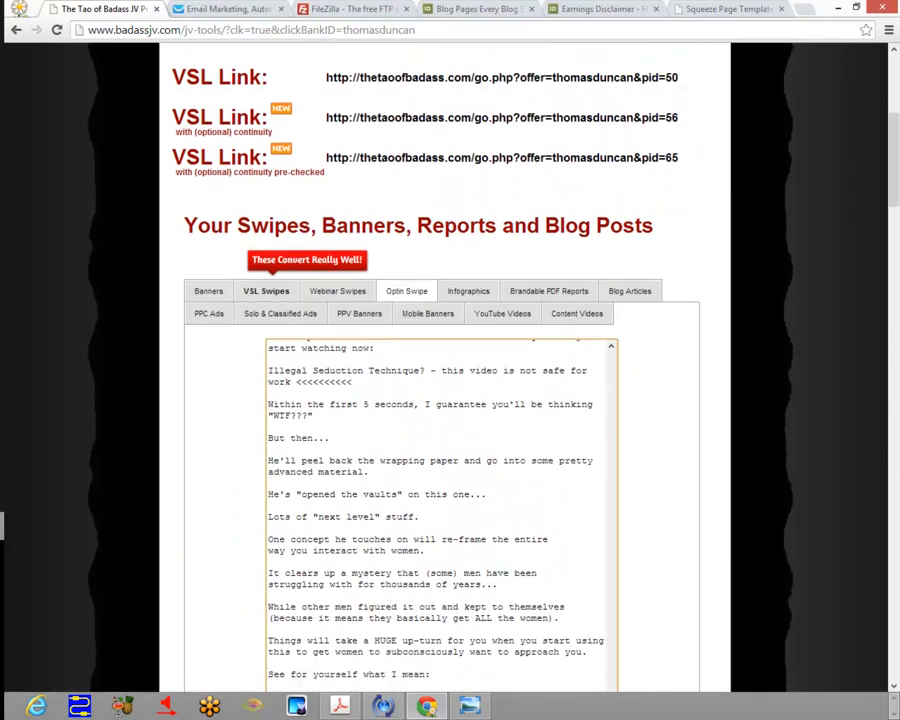
scroll(440, 515, up, 10)
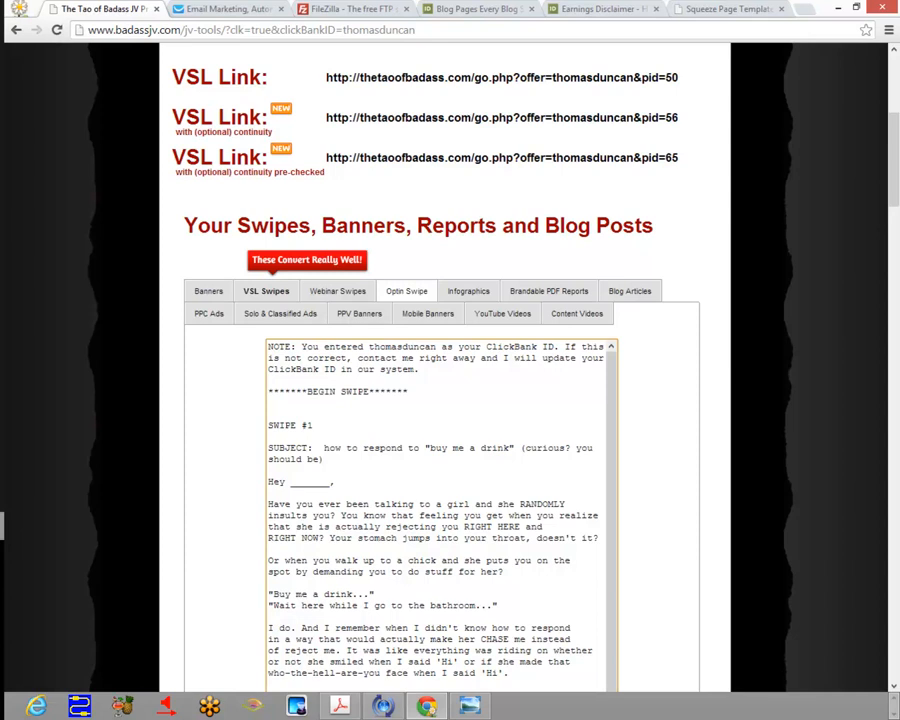
Select the entire SWIPE #1 email text, from its heading down to the YOUR NAME sign-off.
scroll(450, 400, down, 2)
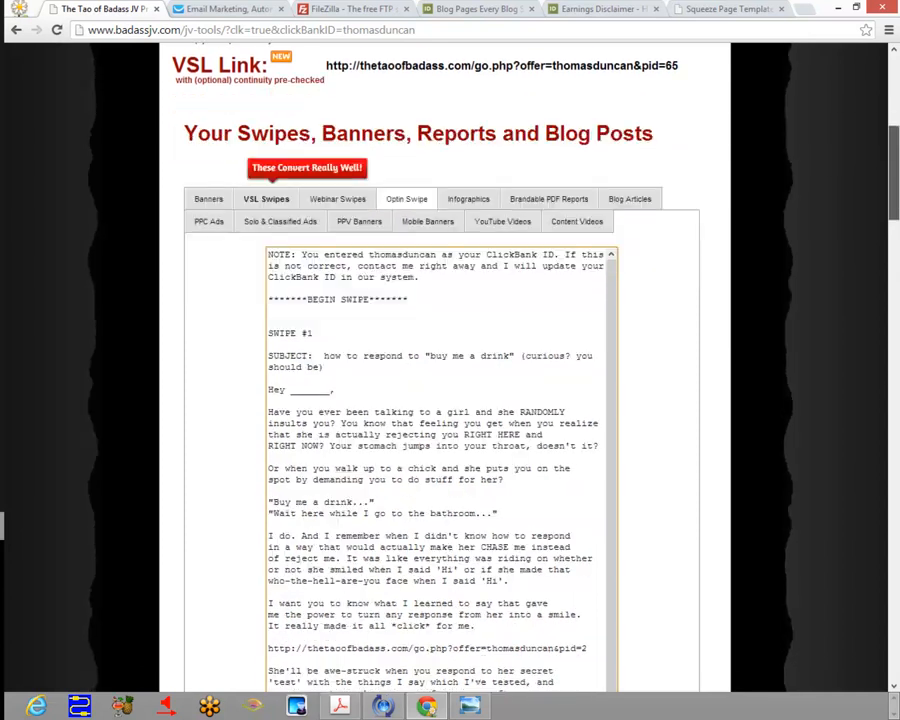
scroll(450, 400, down, 5)
scroll(450, 400, up, 3)
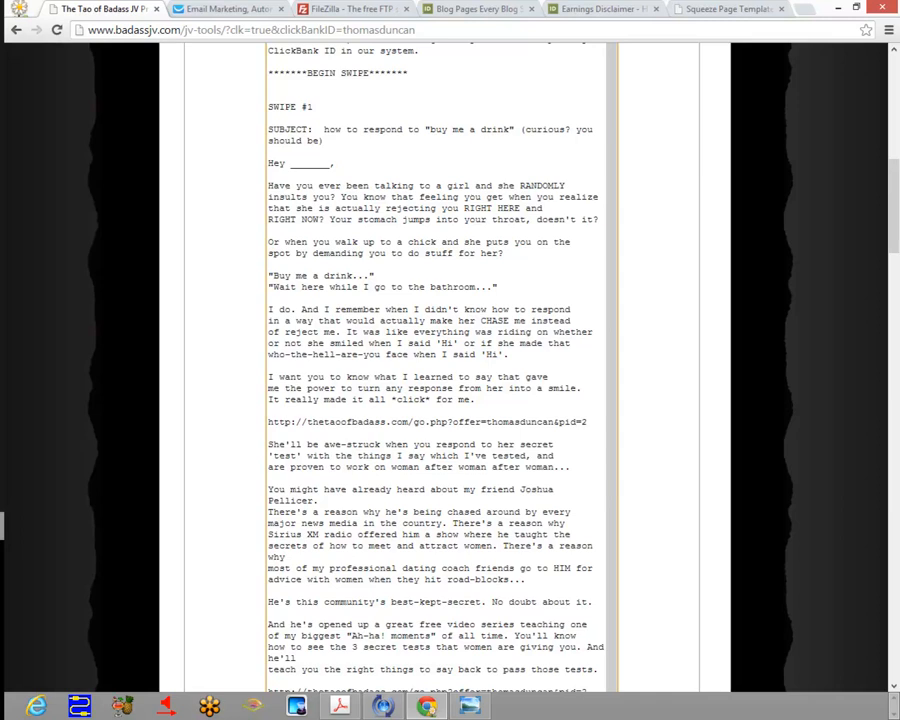
drag(268, 106, 318, 536)
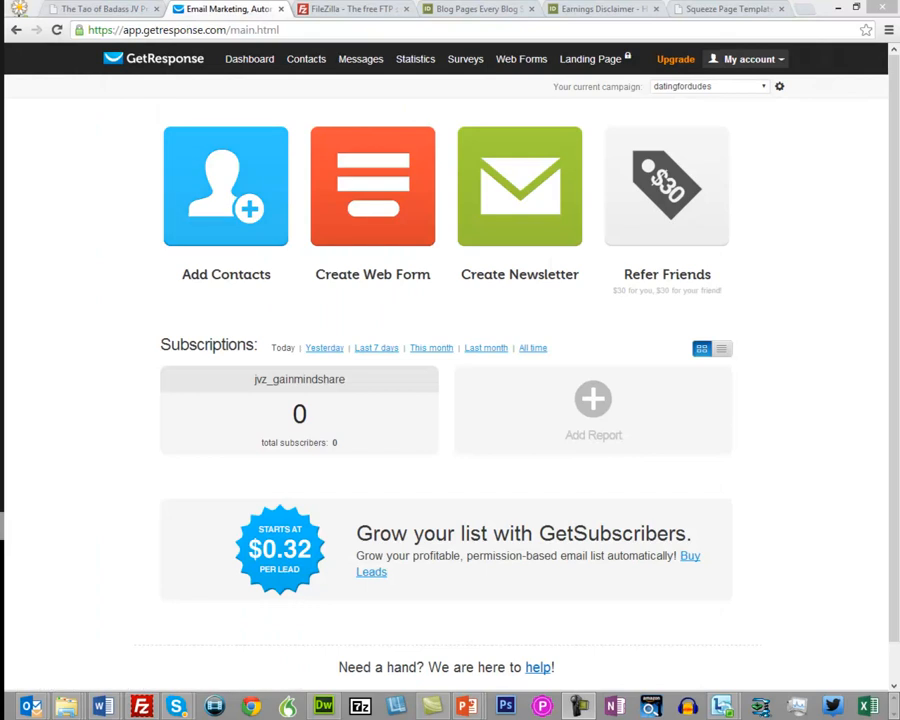
Switch to GetResponse and start a time-based autoresponder in the datingfordudes campaign, with a new email message named datingfordudes1.
mouse_move(360, 60)
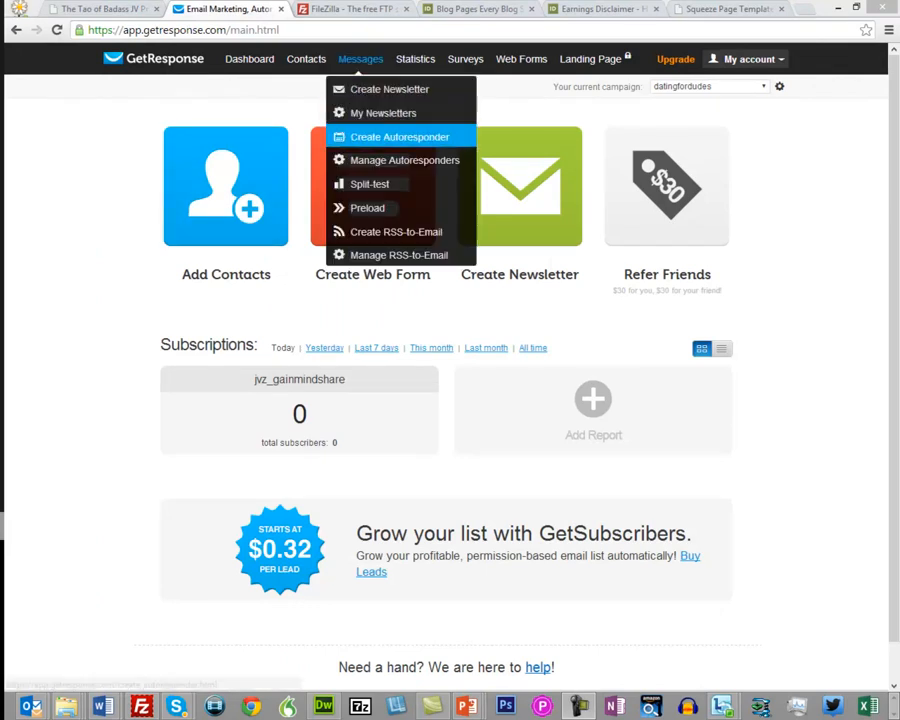
click(372, 137)
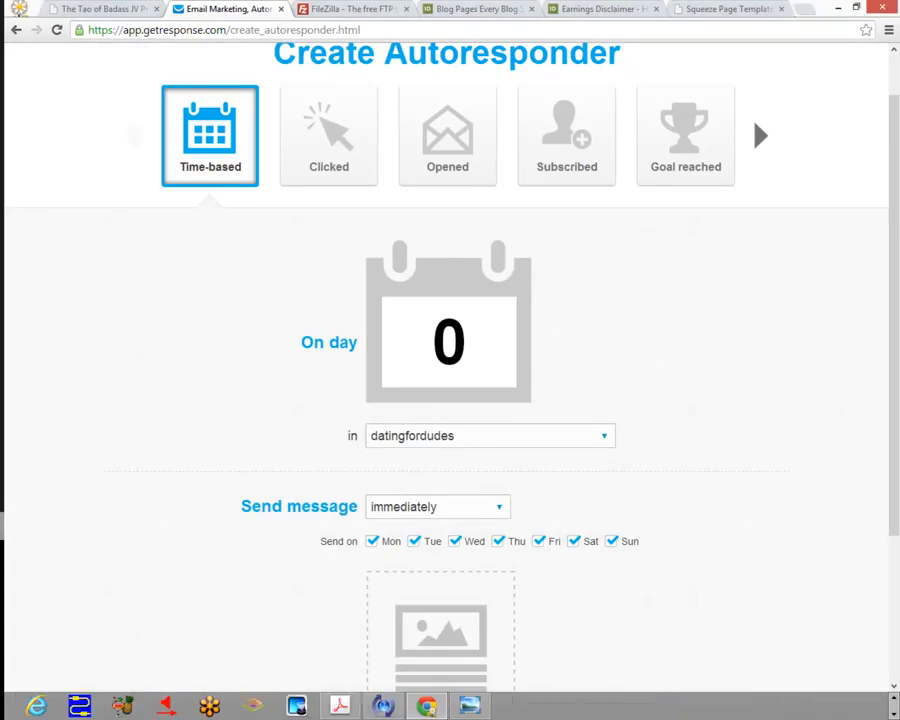
scroll(529, 83, down, 2)
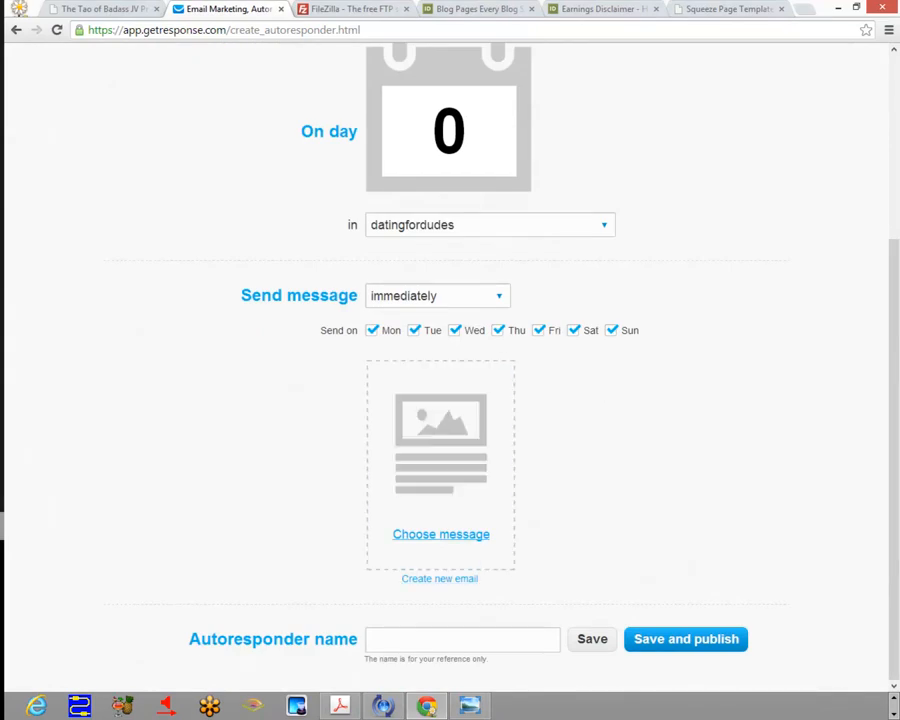
click(441, 534)
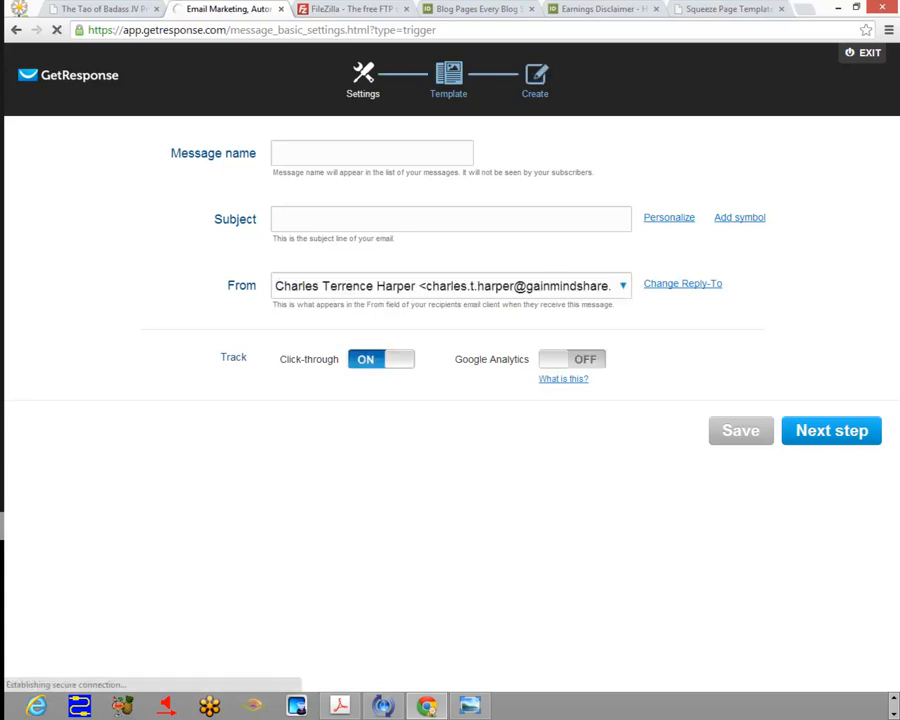
click(372, 153)
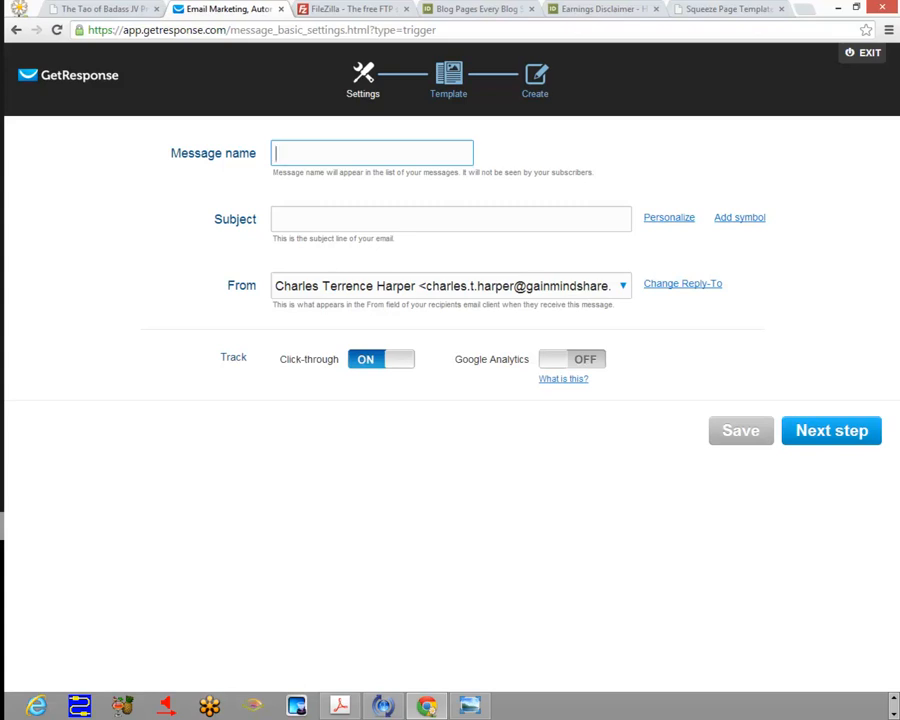
text(datingfordudes1)
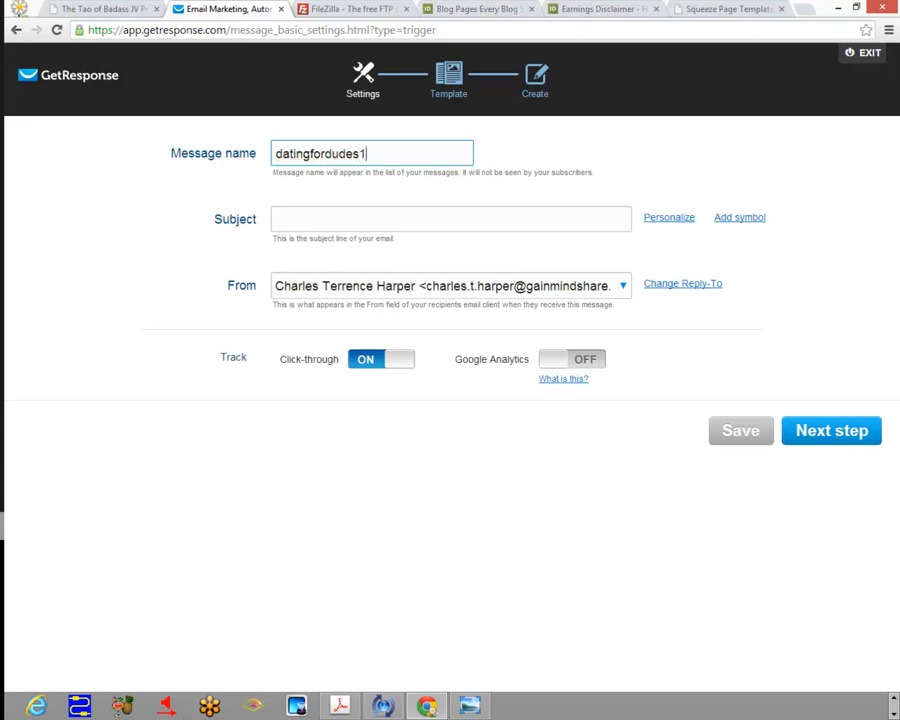
Look up the SWIPE #1 subject line on the affiliate page and begin the email's subject with "how to respond to".
click(276, 219)
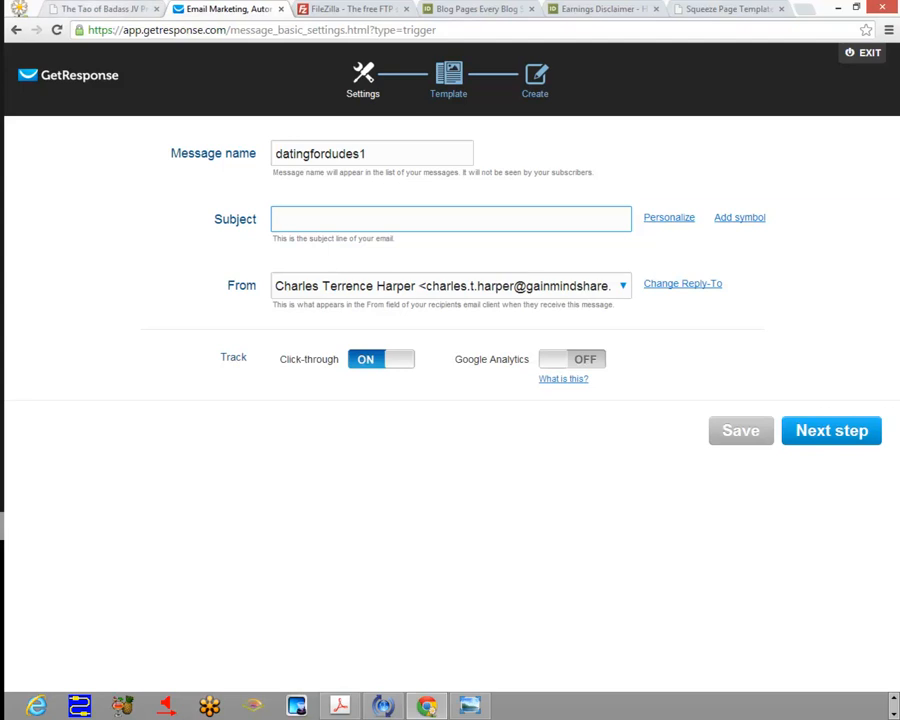
click(100, 8)
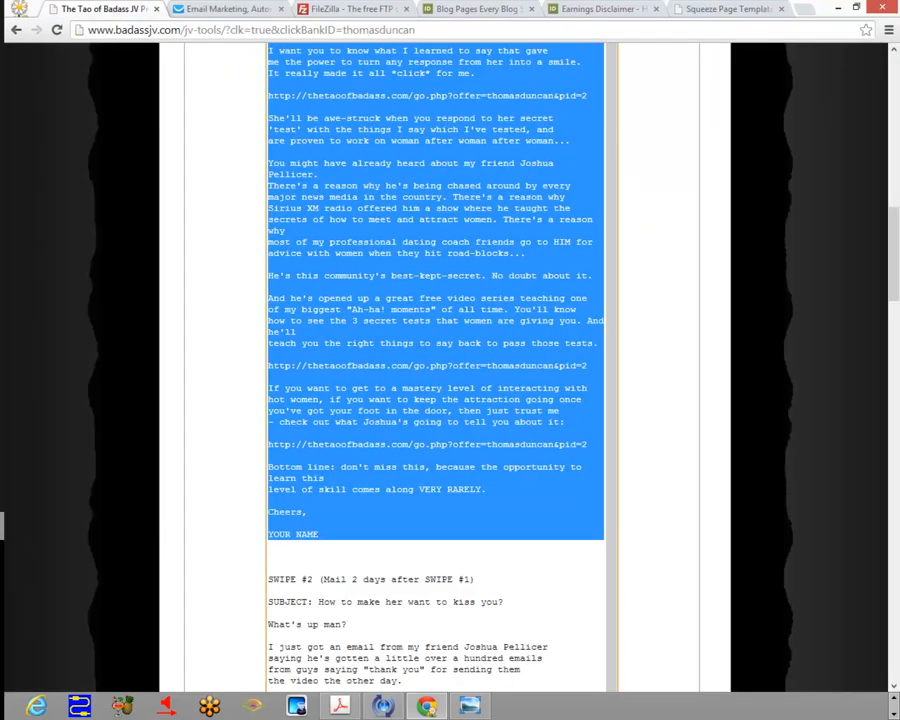
scroll(435, 370, up, 5)
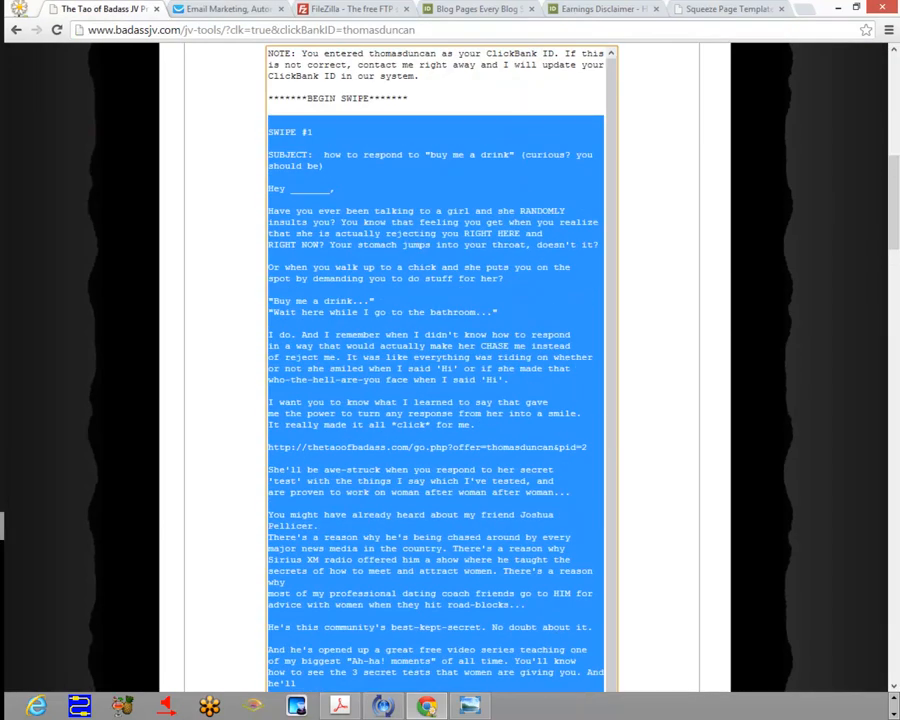
click(270, 323)
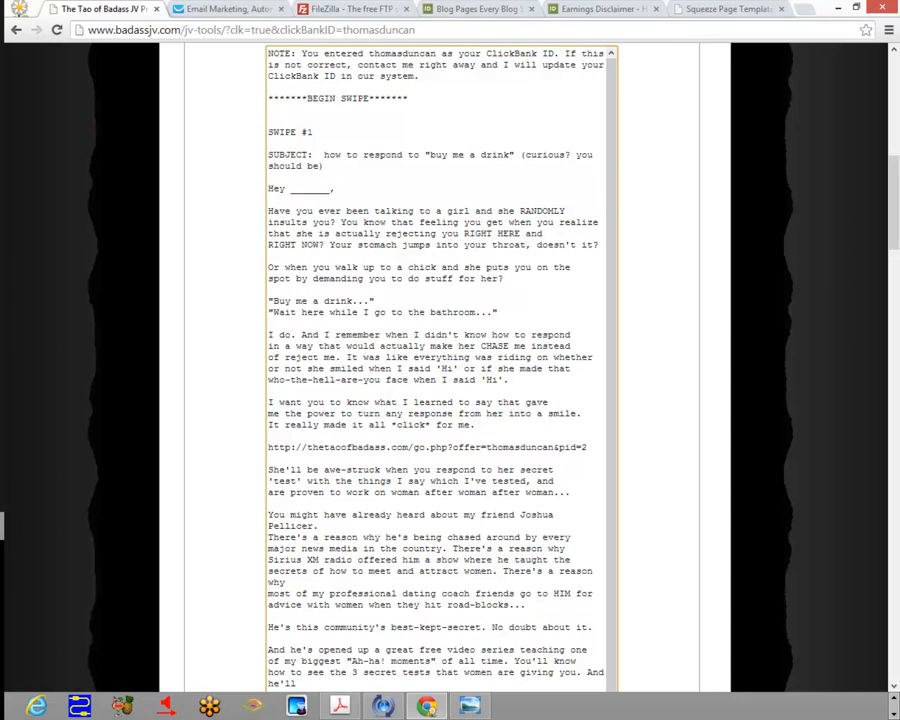
click(218, 9)
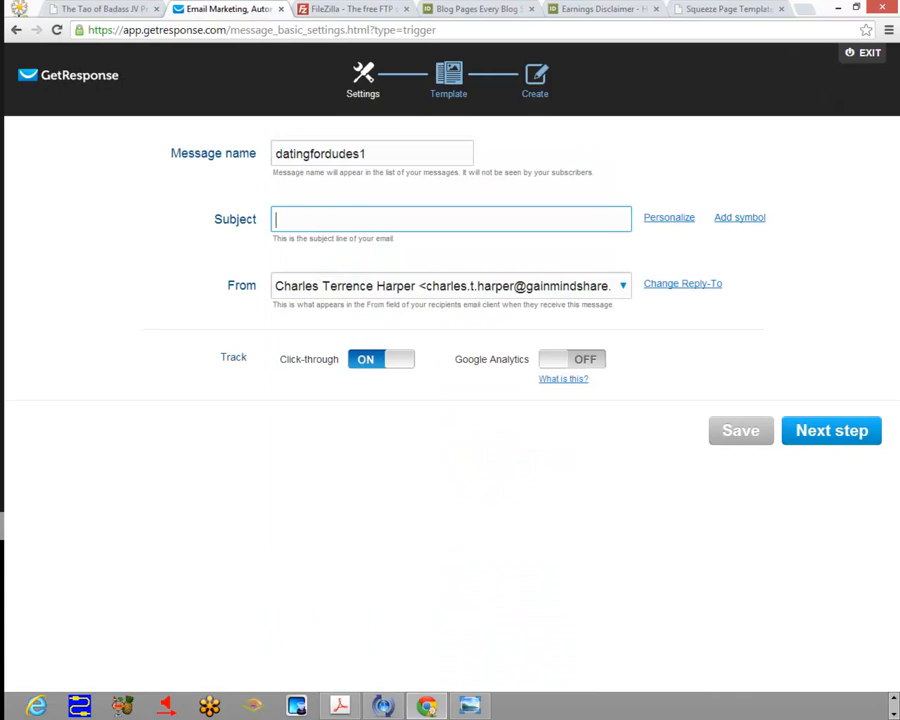
text(how to respons )
text(to)
key(BackSpace)
key(BackSpace)
key(BackSpace)
key(BackSpace)
text(d to)
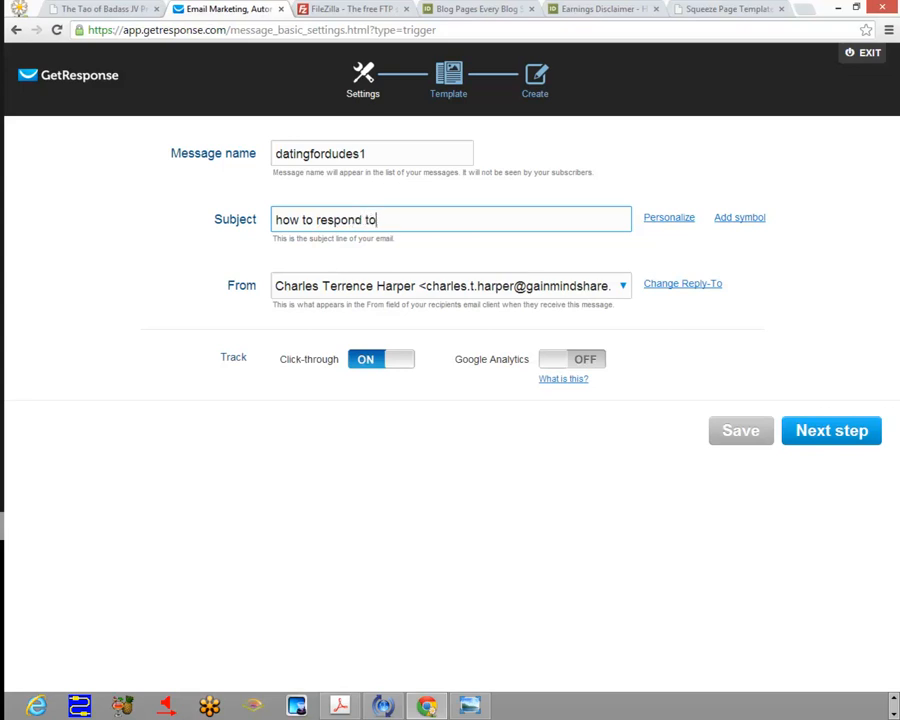
Recheck the SWIPE #1 subject line and extend the email's subject with the opening-quoted words "buy me a drink".
click(100, 9)
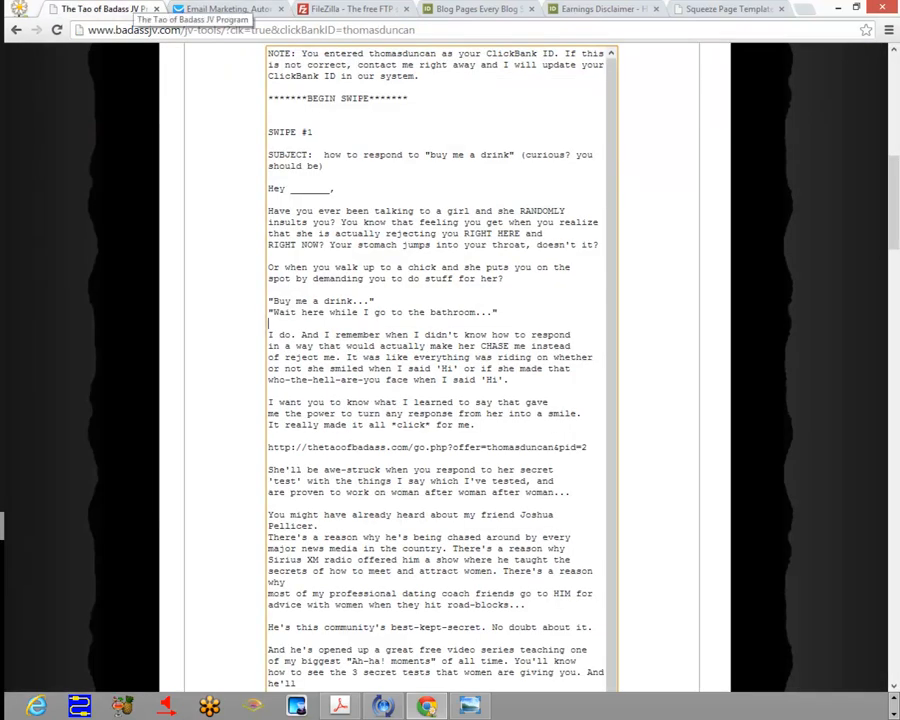
click(225, 9)
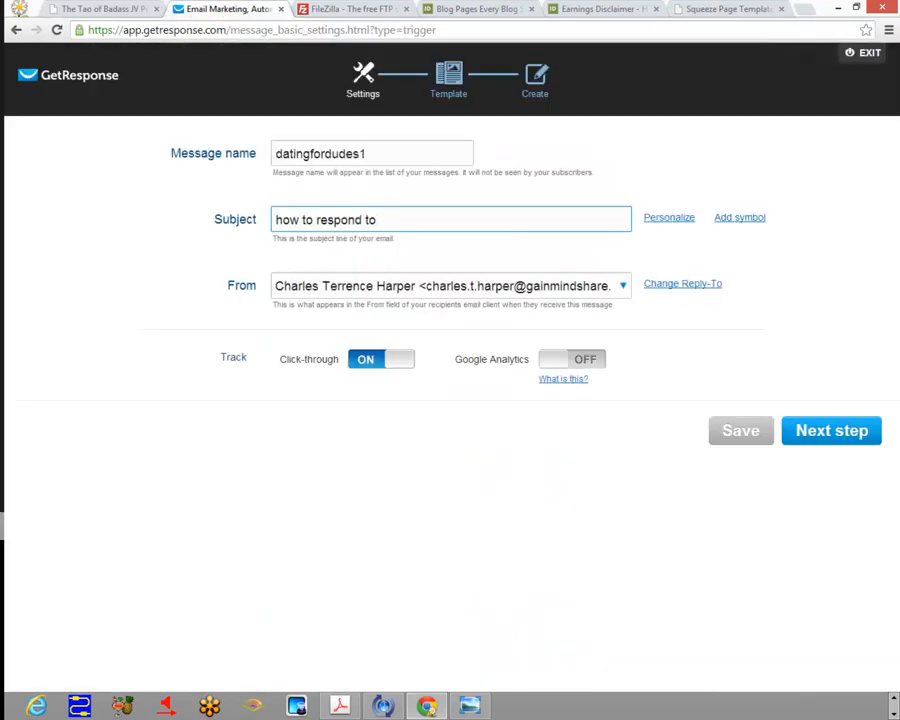
text("buy7 m)
key(BackSpace)
key(BackSpace)
key(BackSpace)
text(me a drink)
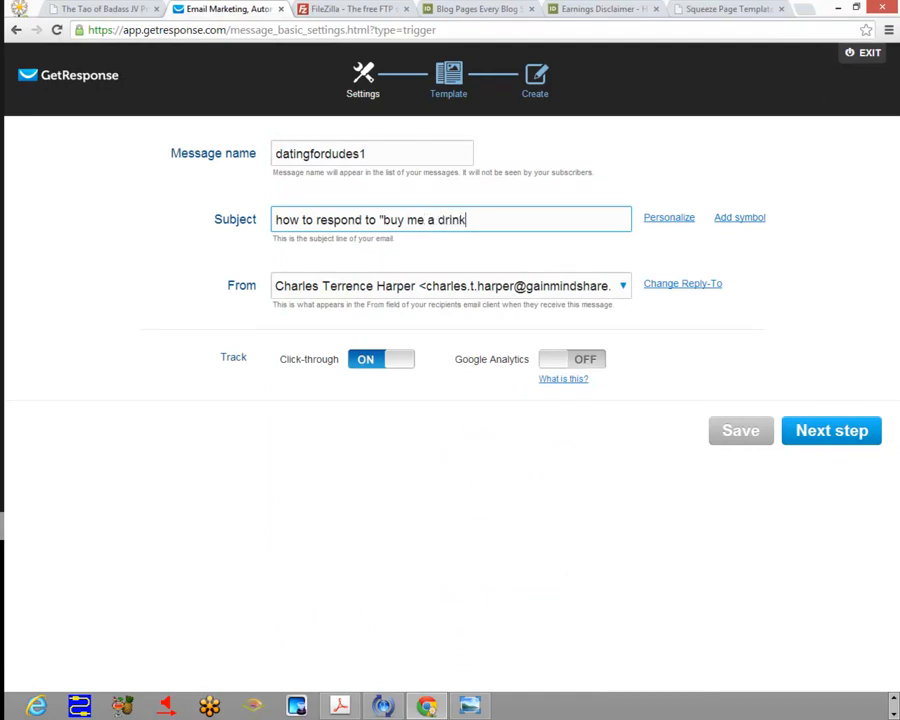
Close the quotation in the subject, finish it with "(curioius?...you should be)", and proceed to choosing a template.
text(" ()
text(r)
key(BackSpace)
key(BackSpace)
key(BackSpace)
text(curioius..)
key(BackSpace)
key(BackSpace)
text(?)
text(///)
key(BackSpace)
key(BackSpace)
key(BackSpace)
text(...yu)
key(BackSpace)
text(ou should be)
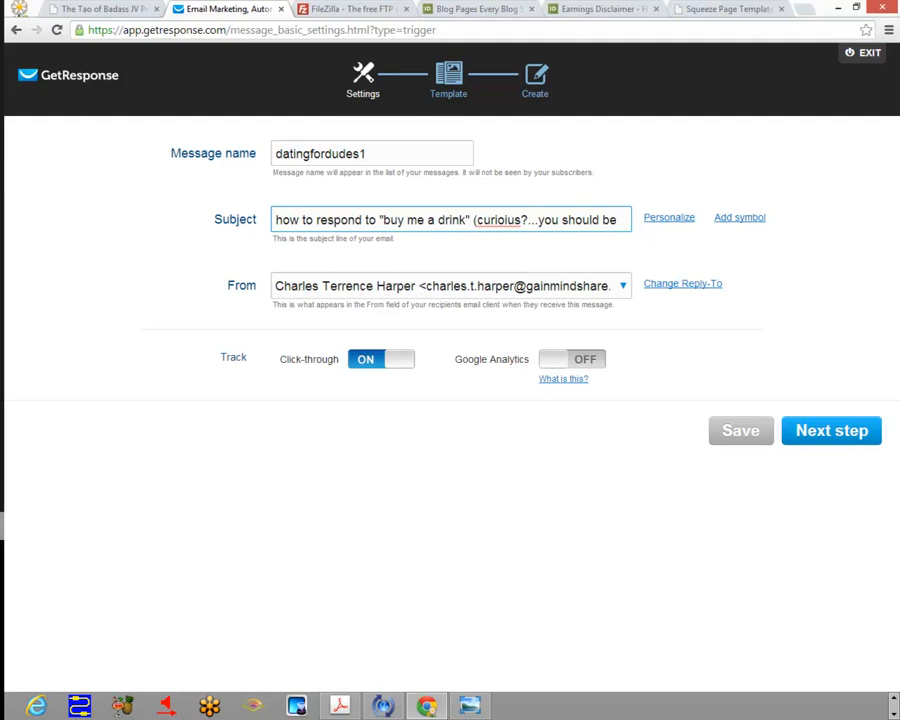
text())
click(831, 431)
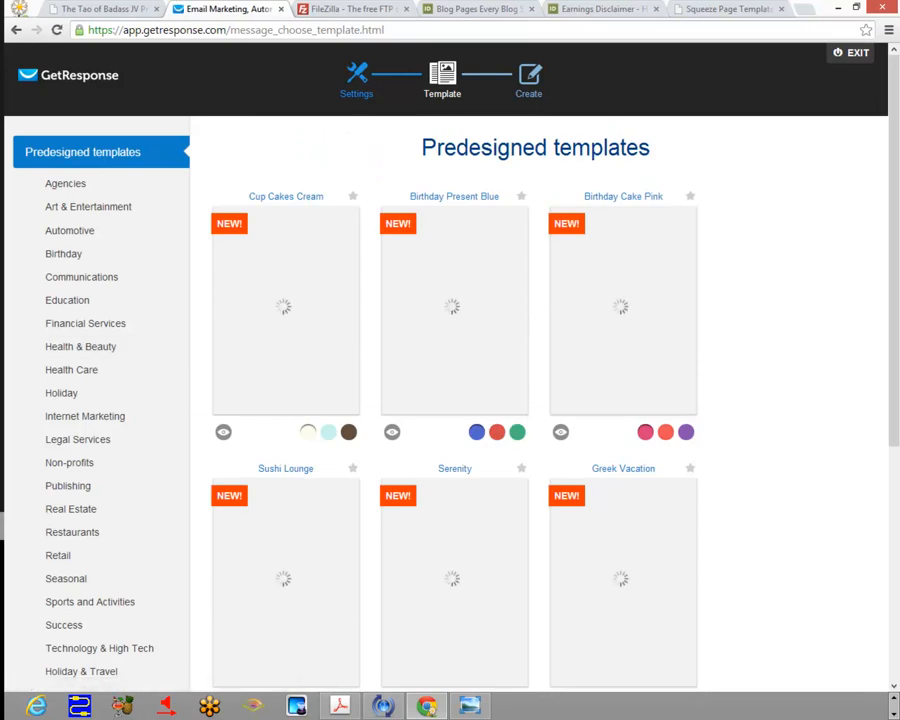
Start the email design from scratch using the Blank template.
mouse_move(622, 305)
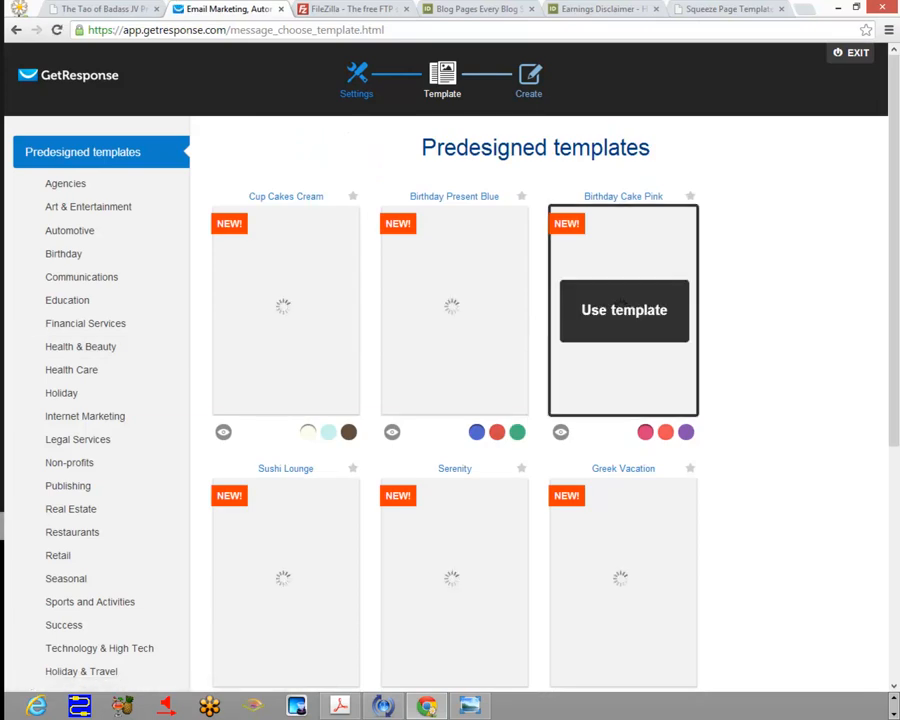
scroll(281, 311, down, 3)
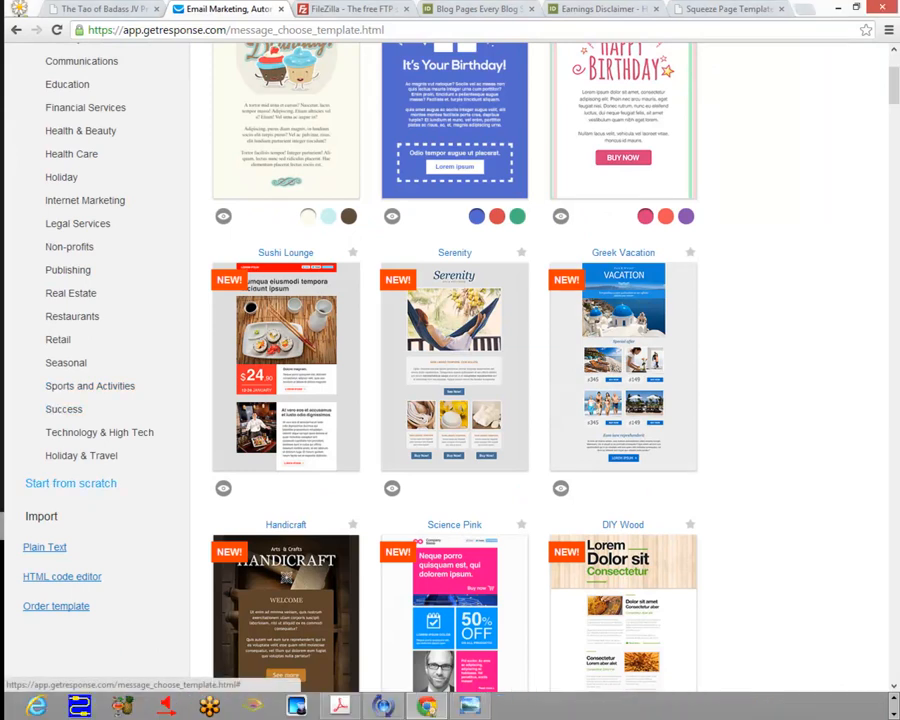
click(71, 483)
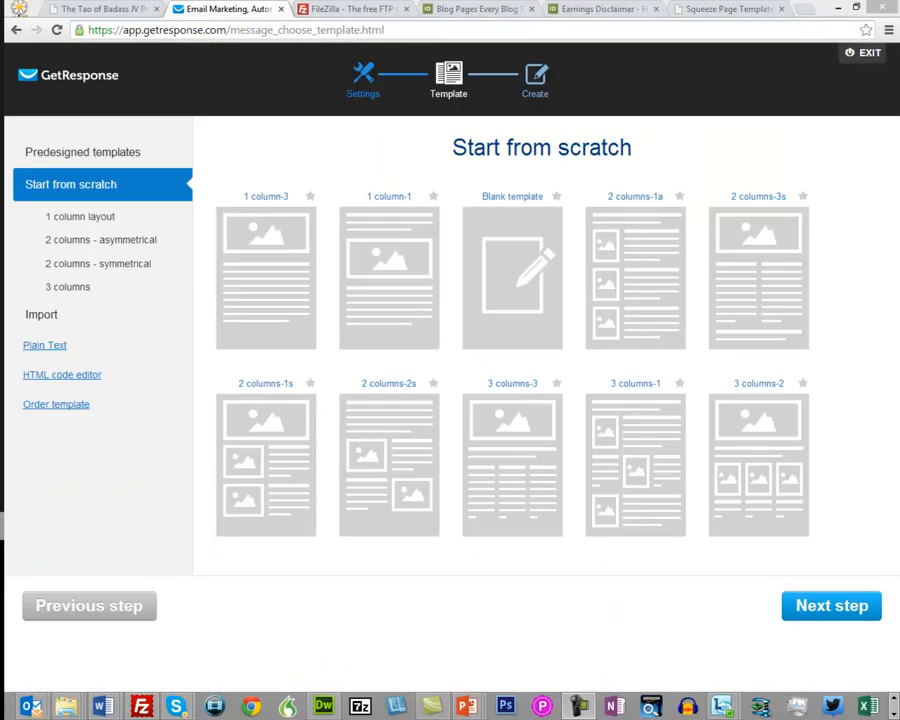
mouse_move(512, 278)
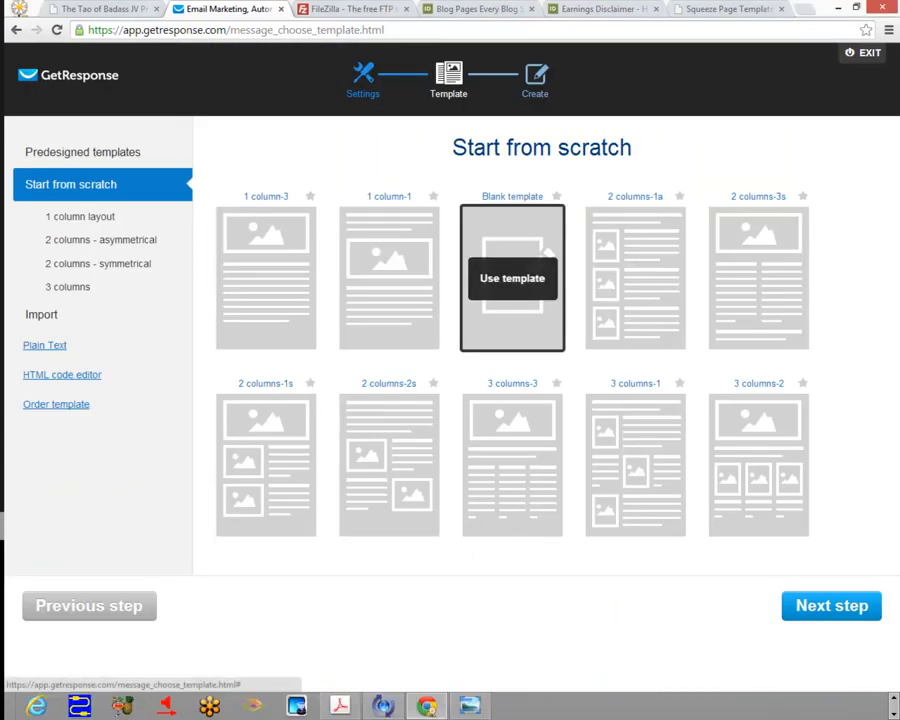
click(508, 280)
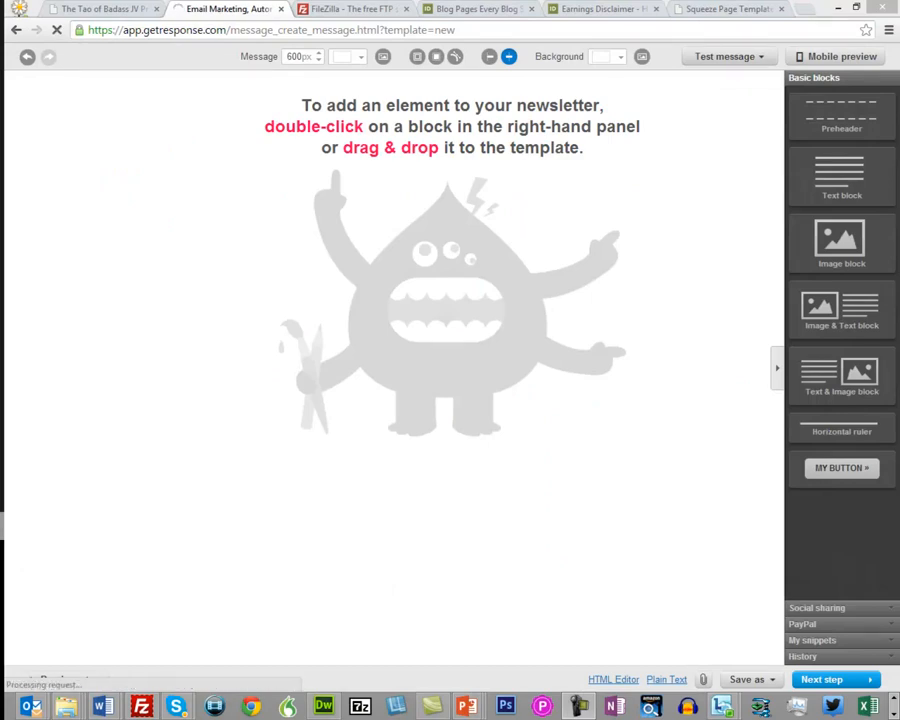
Add a text block to the blank message and replace its placeholder text with the copied SWIPE #1 email.
drag(842, 176, 412, 138)
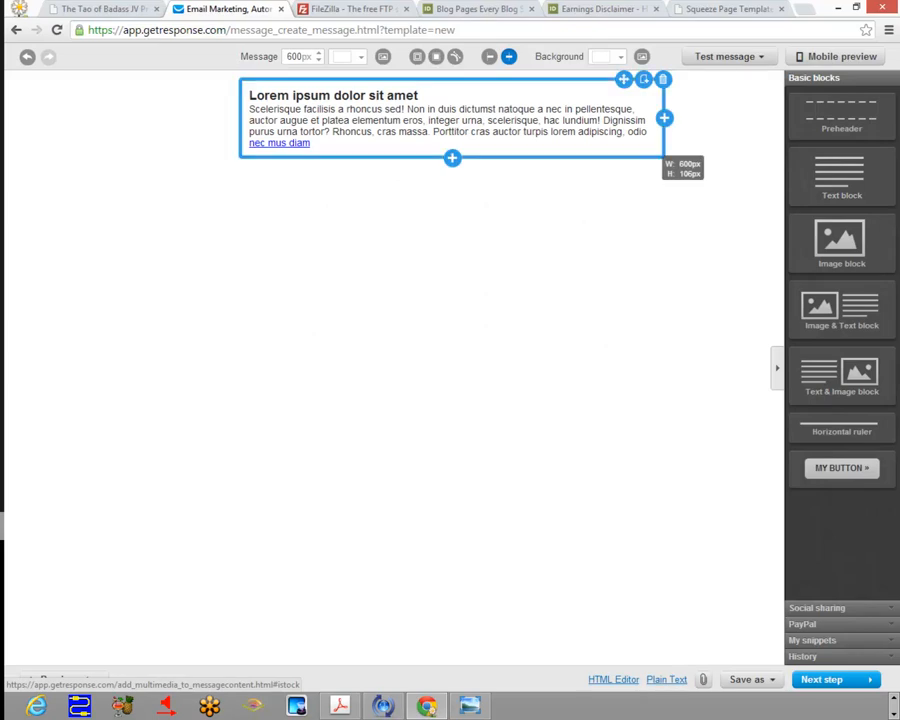
click(252, 97)
drag(250, 96, 311, 143)
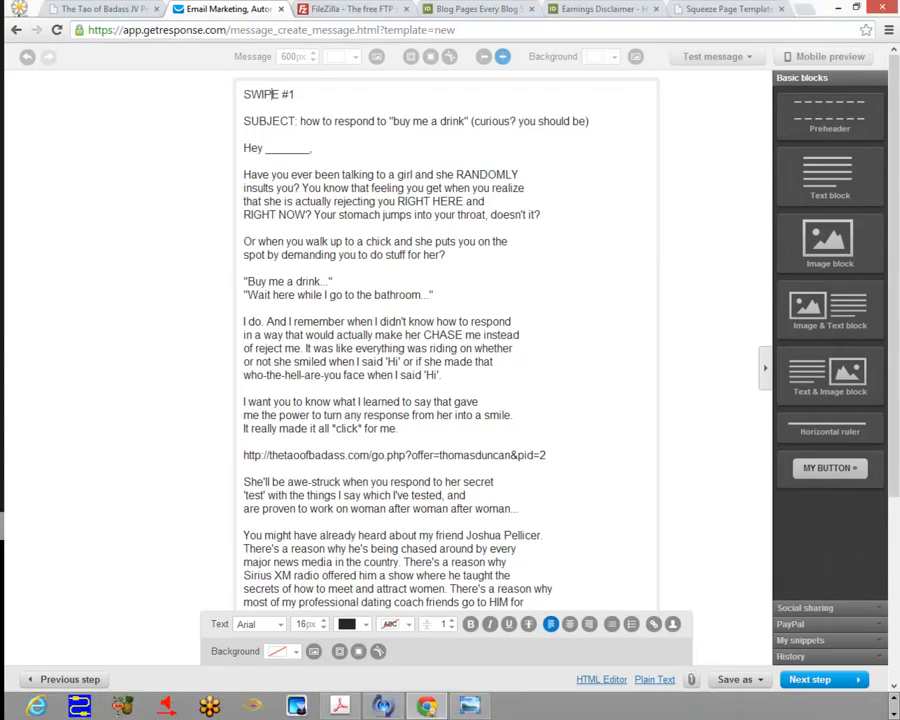
Remove the "SWIPE #1" heading, the SUBJECT line and the blank lines above the "Hey" greeting.
drag(243, 94, 589, 121)
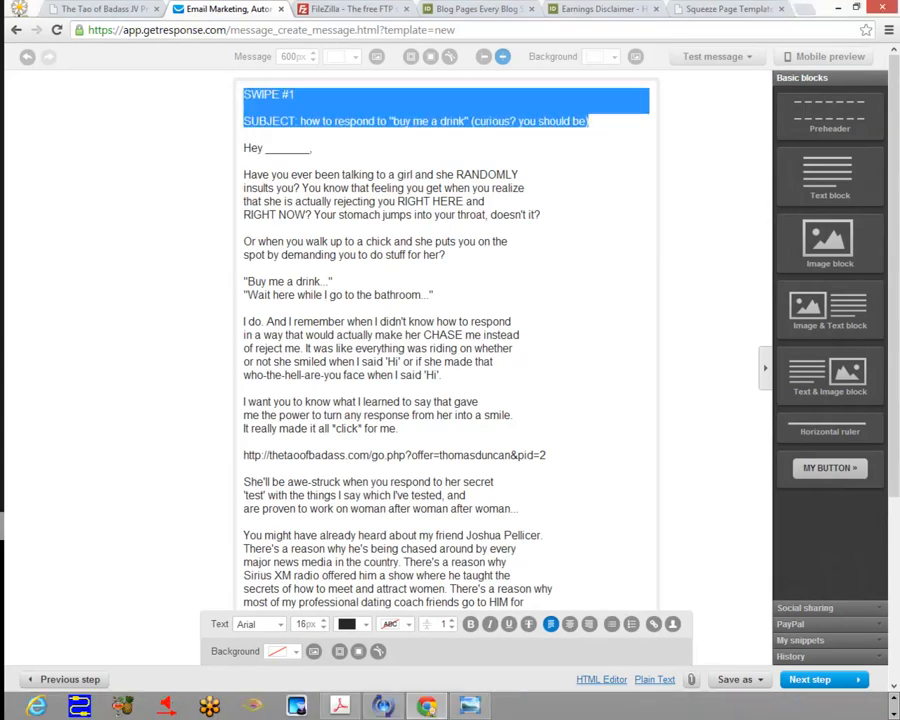
key(Delete)
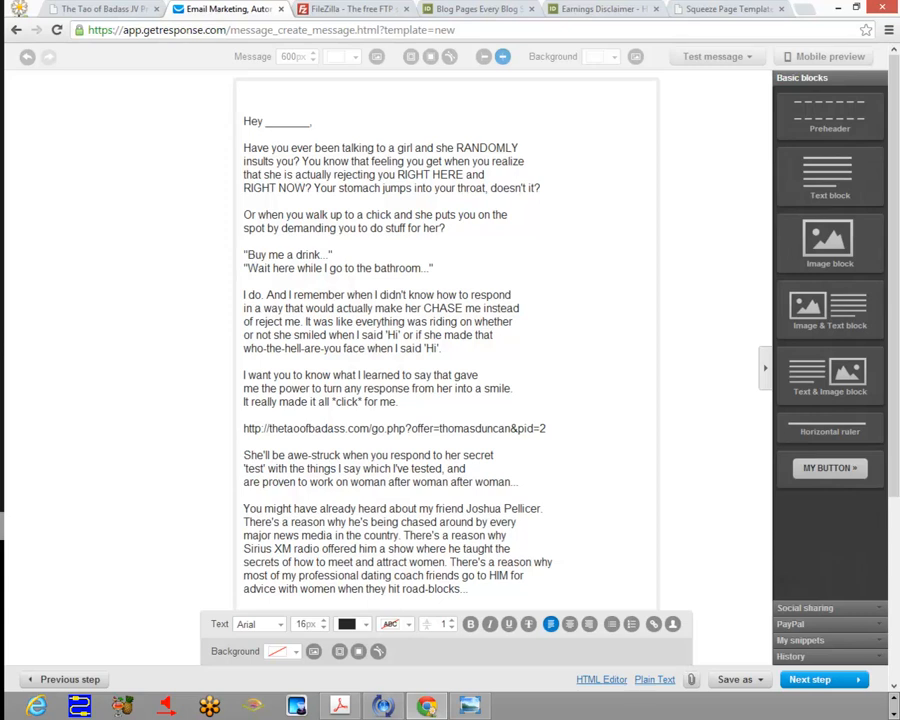
key(Delete)
key(Delete)
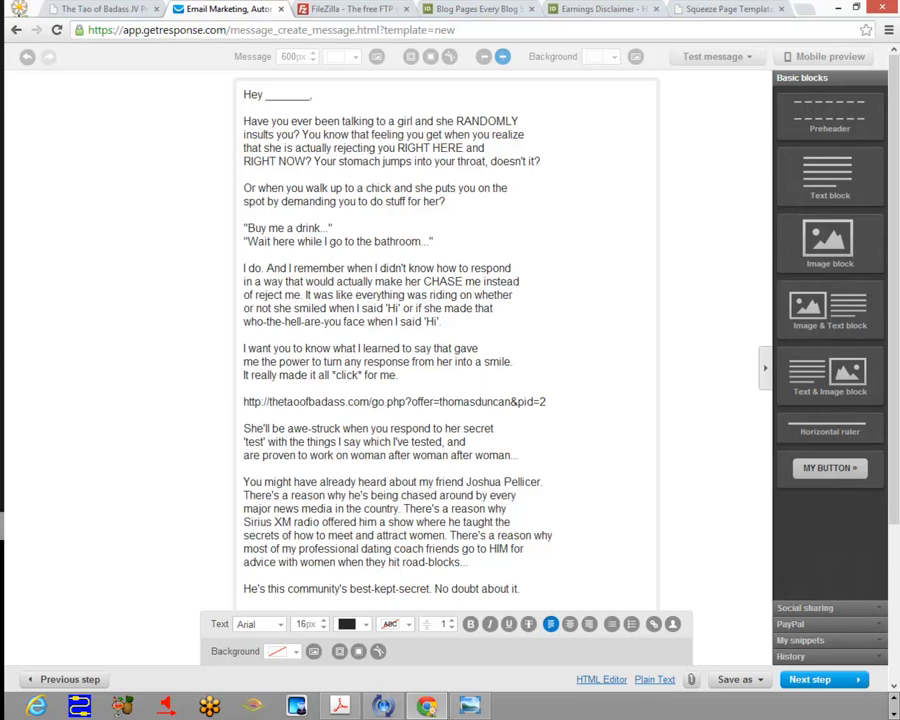
Personalize the greeting by inserting the [[firstname]] contact field after "Hey", followed by a comma.
scroll(445, 350, down, 2)
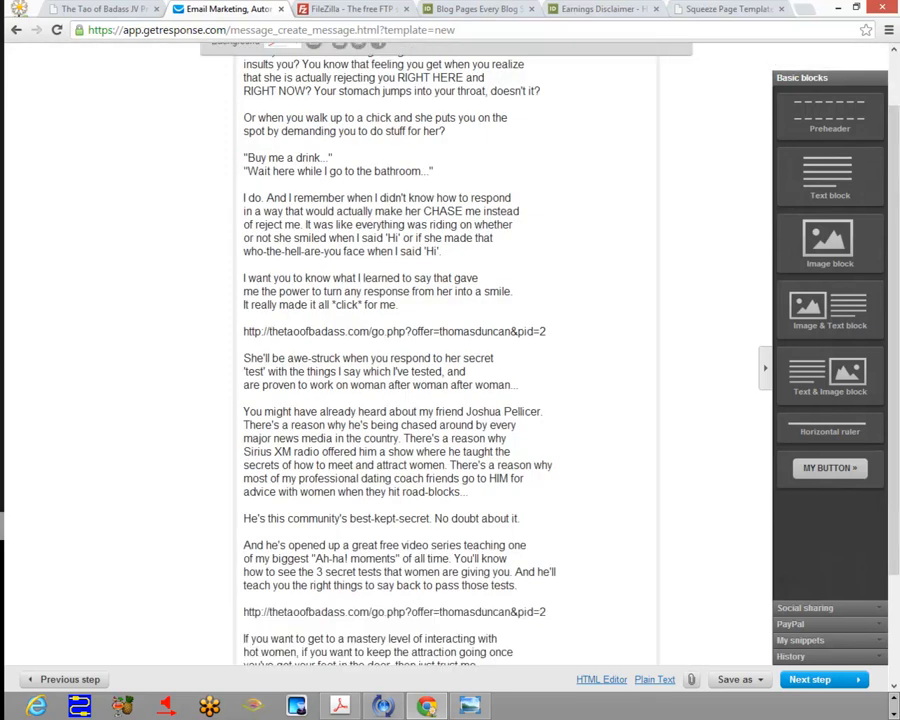
scroll(445, 360, down, 3)
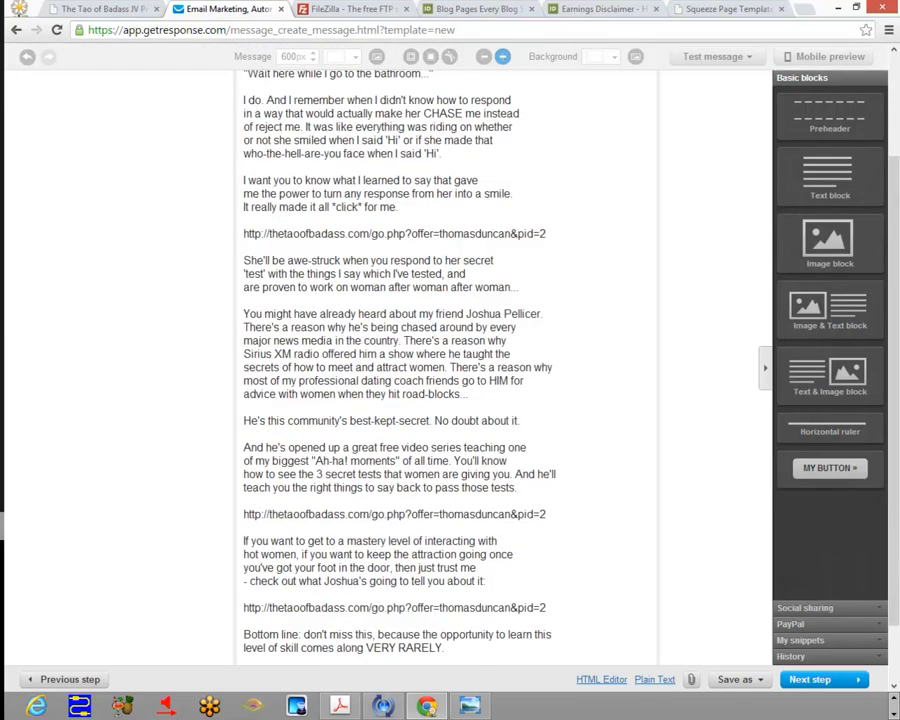
scroll(445, 360, down, 2)
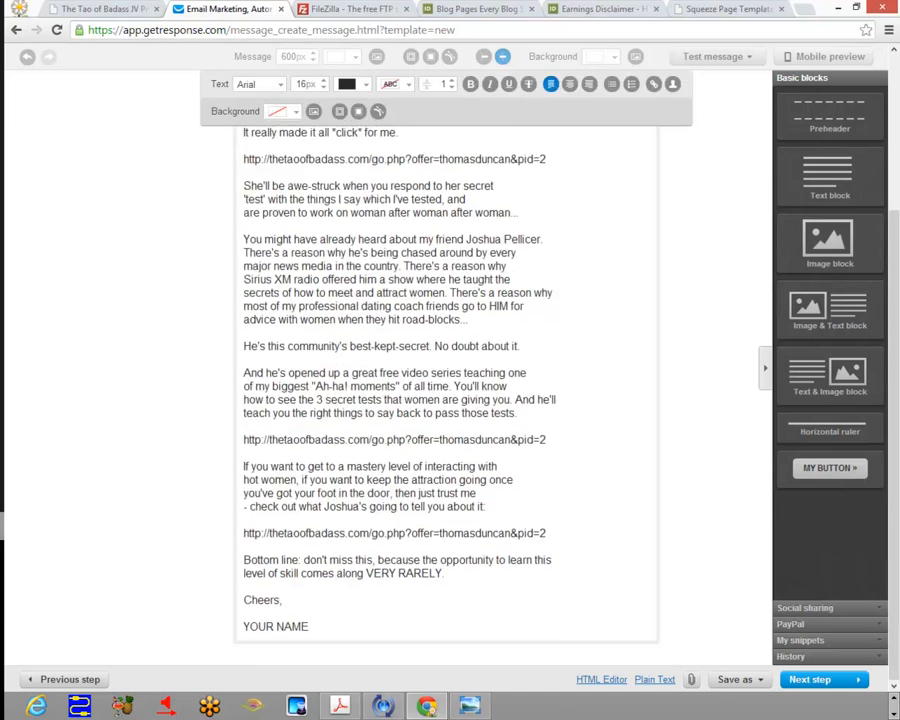
scroll(445, 360, up, 6)
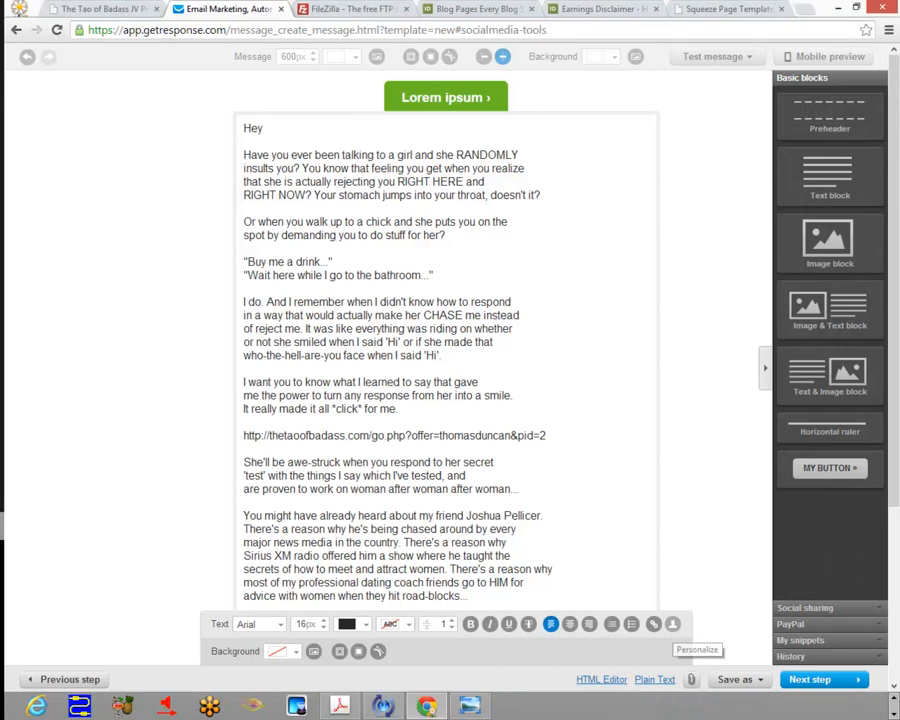
click(691, 679)
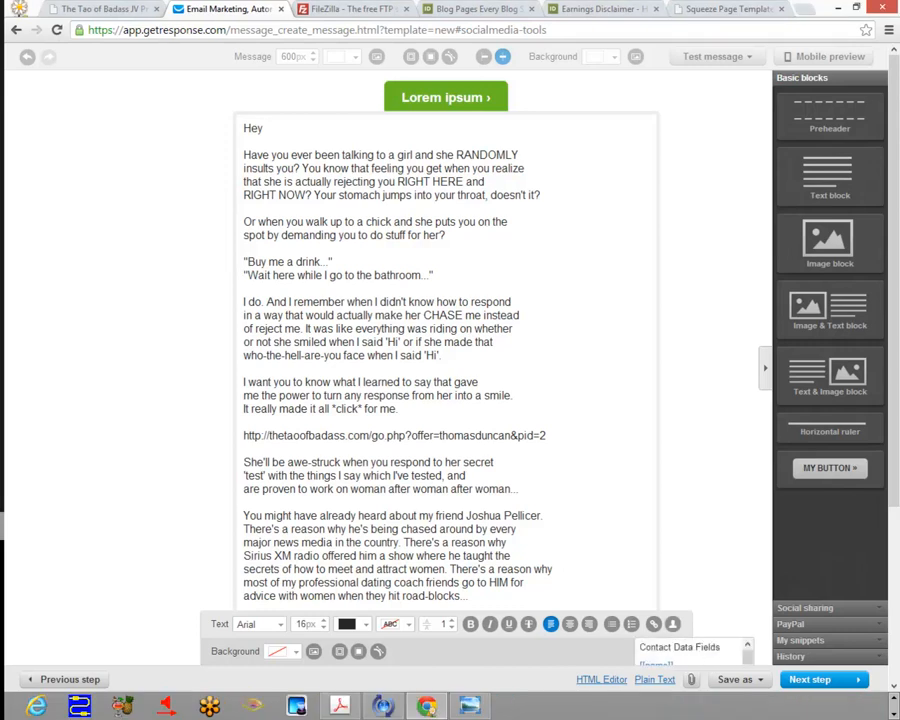
scroll(684, 652, down, 2)
scroll(684, 650, down, 4)
scroll(684, 650, down, 3)
scroll(684, 650, down, 1)
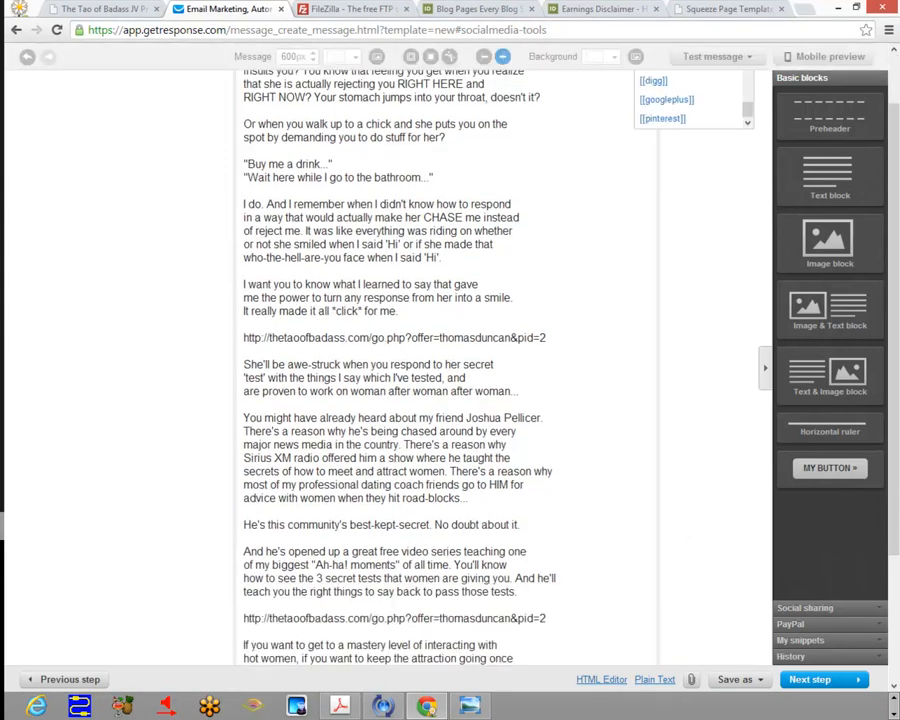
scroll(684, 650, down, 3)
scroll(445, 400, down, 4)
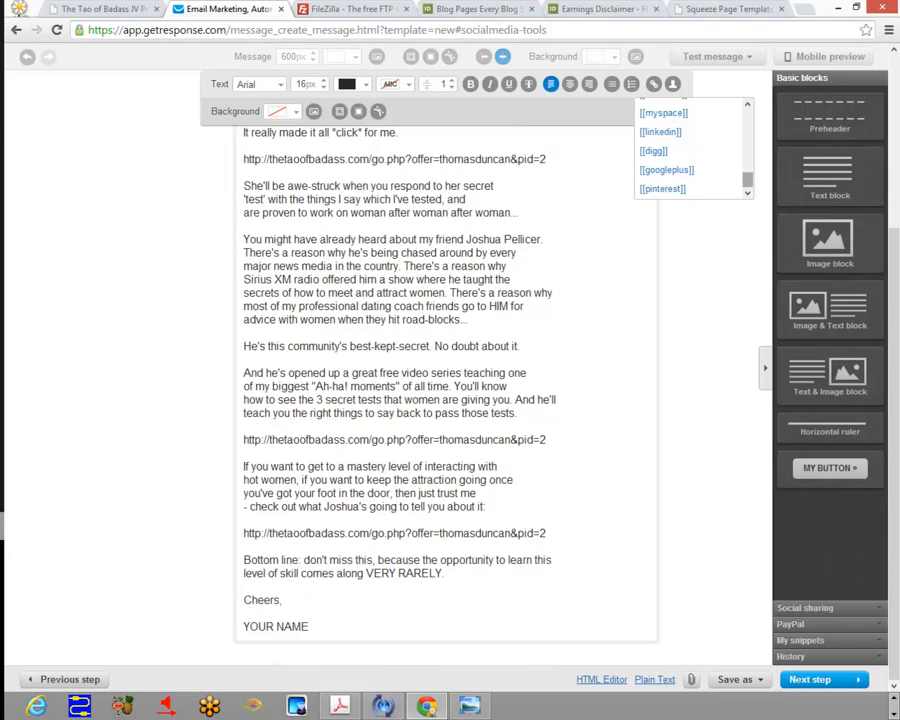
scroll(693, 150, up, 10)
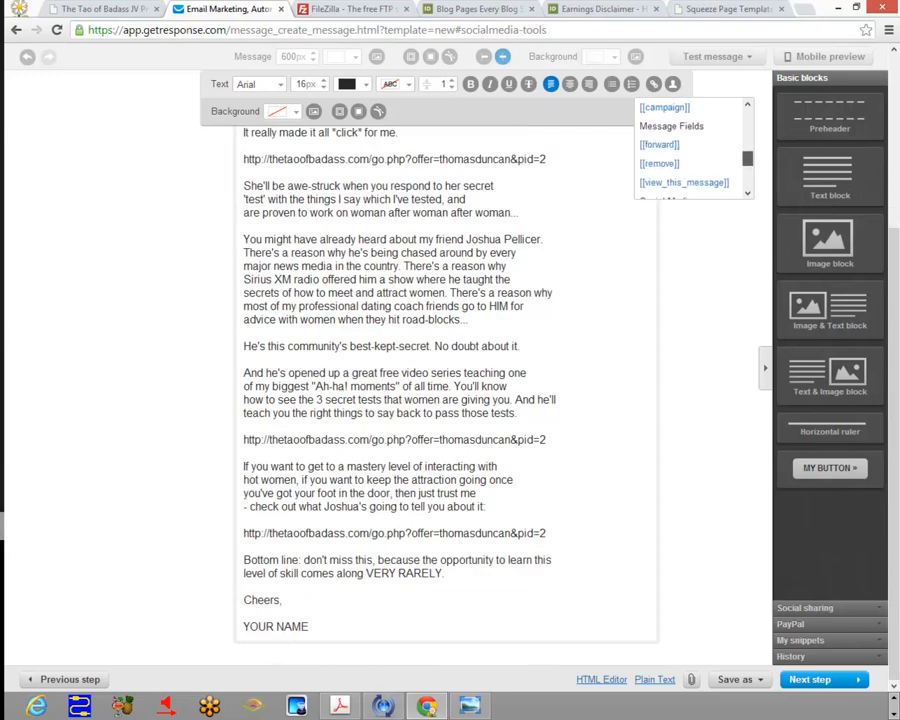
scroll(693, 150, up, 3)
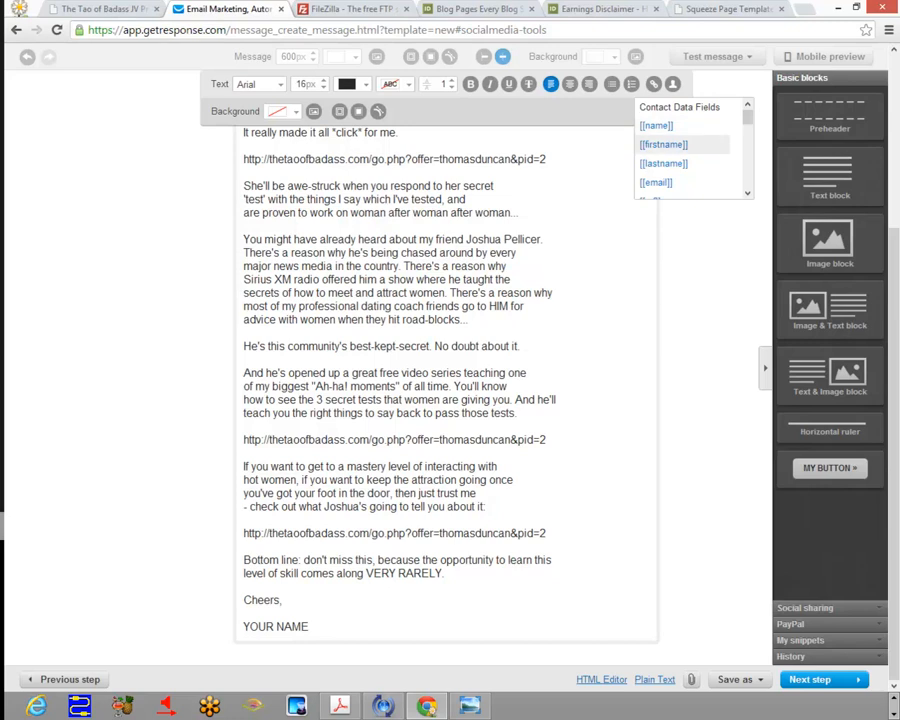
click(665, 145)
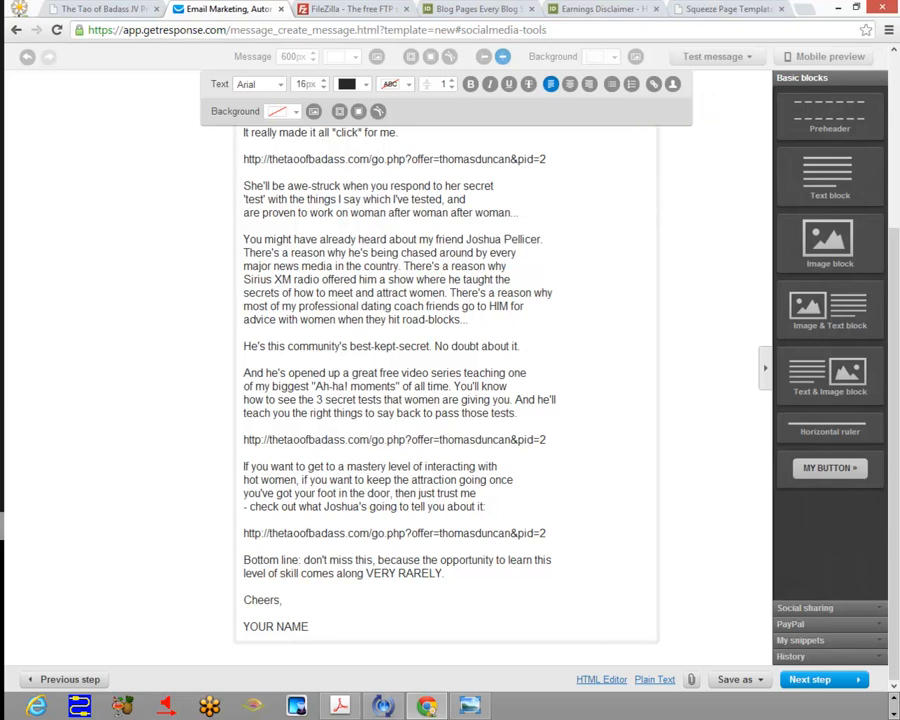
scroll(445, 370, up, 4)
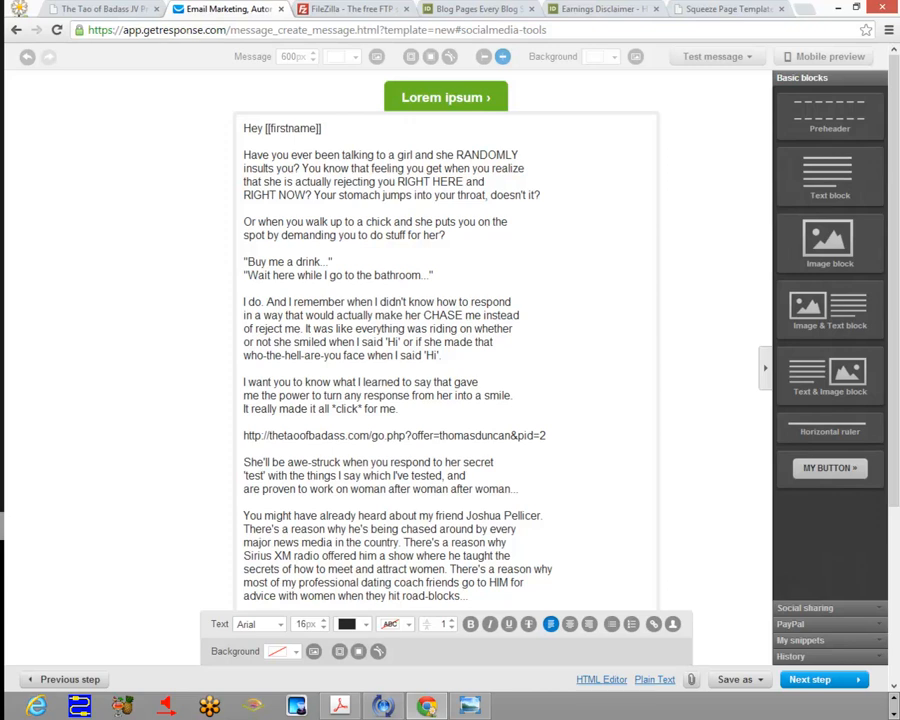
text(.)
Replace the "YOUR NAME" placeholder under "Cheers," with the sender's first name.
scroll(446, 380, down, 3)
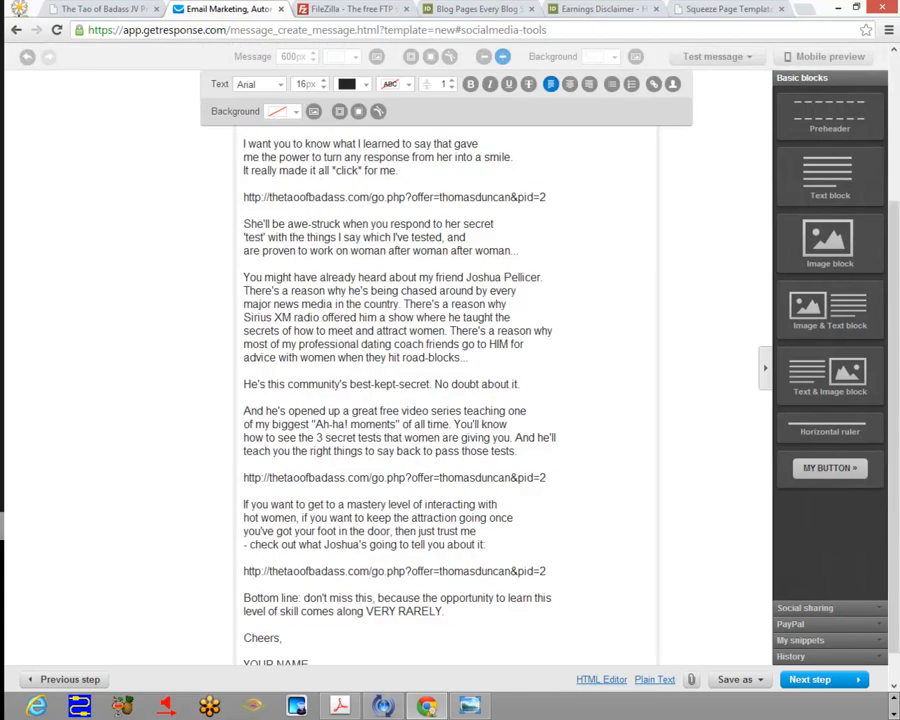
scroll(446, 380, up, 1)
scroll(446, 380, up, 1)
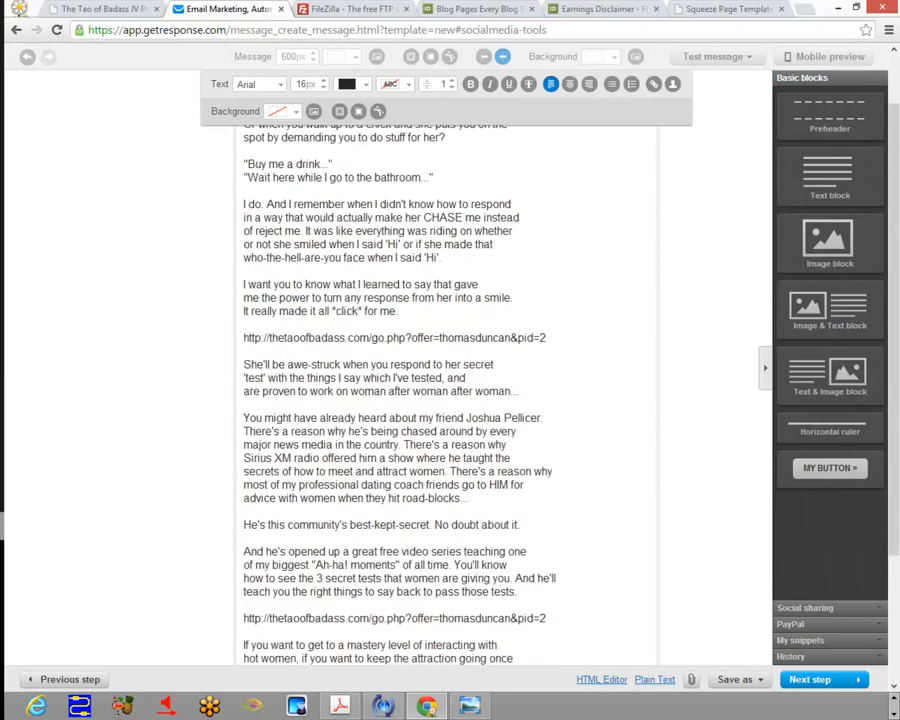
scroll(446, 380, down, 2)
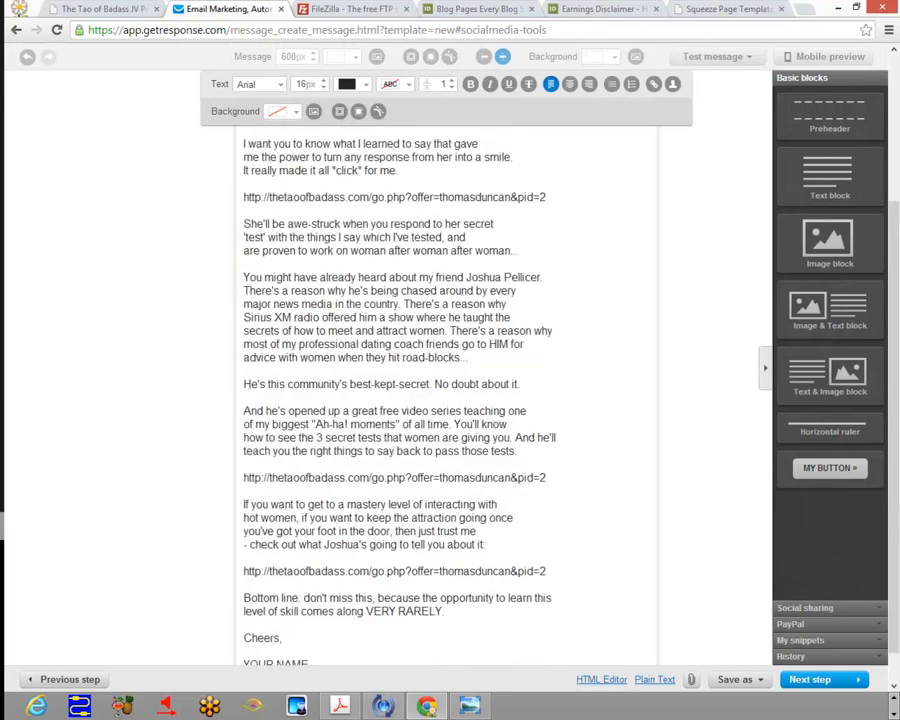
scroll(446, 380, down, 1)
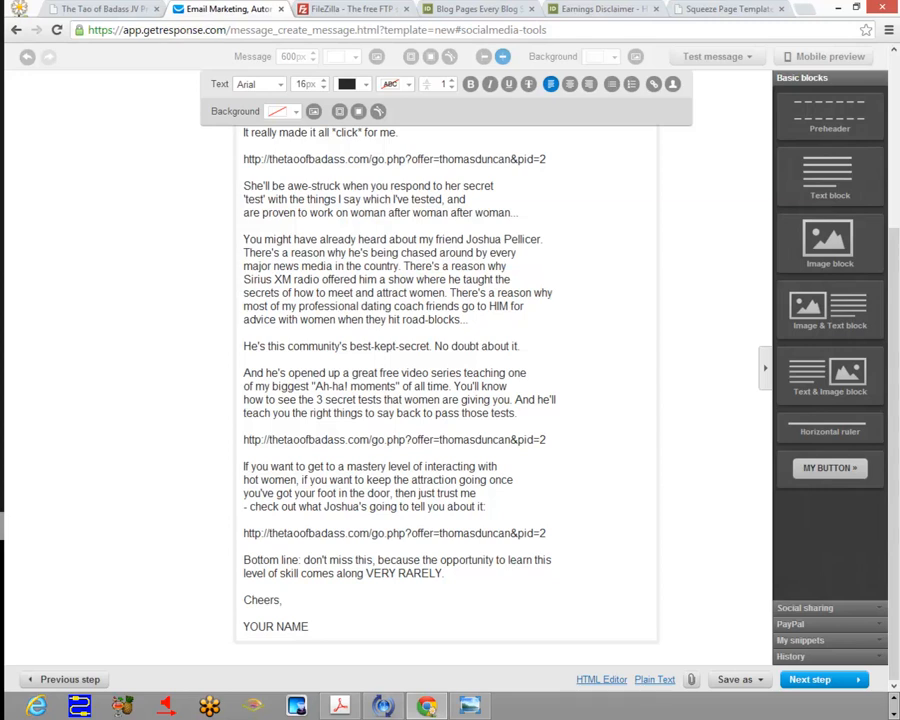
drag(309, 627, 243, 627)
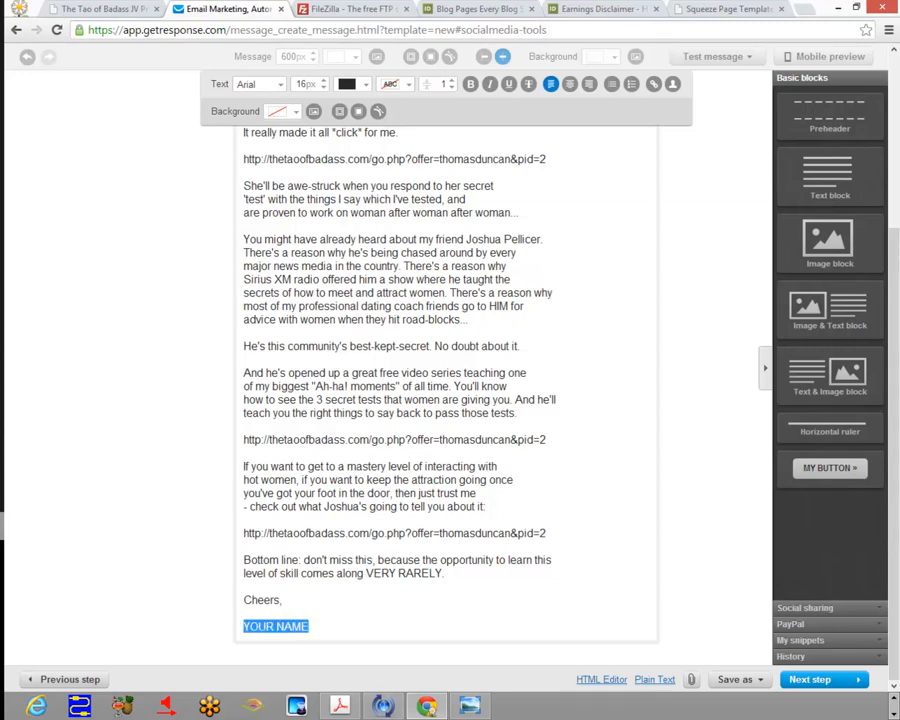
text(Thomas)
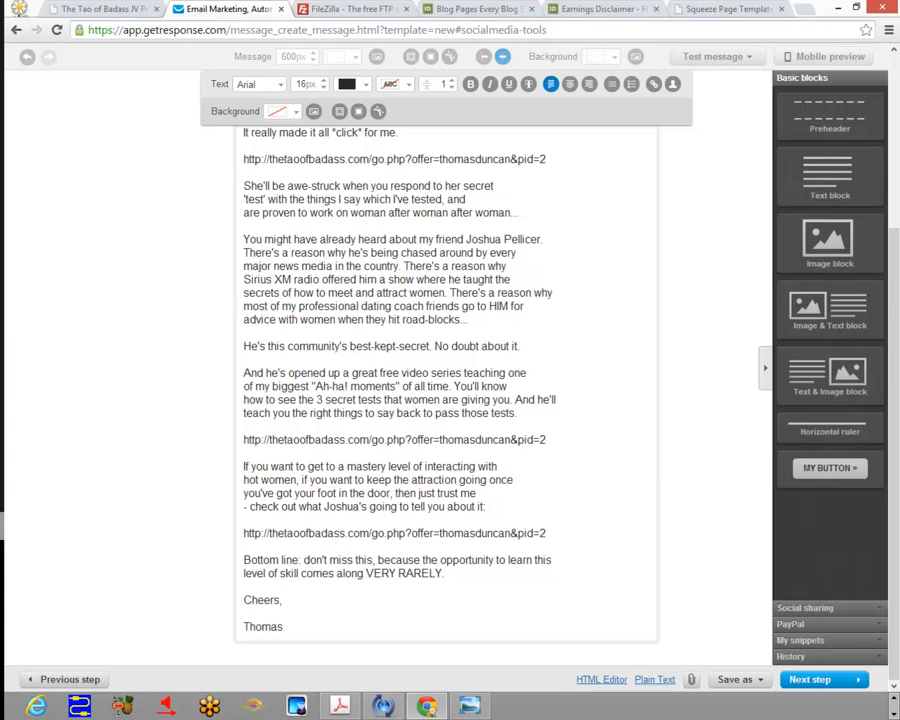
Copy the whole email text, from the greeting through the signature, into the message's Plain Text version.
drag(284, 627, 281, 173)
scroll(446, 340, up, 2)
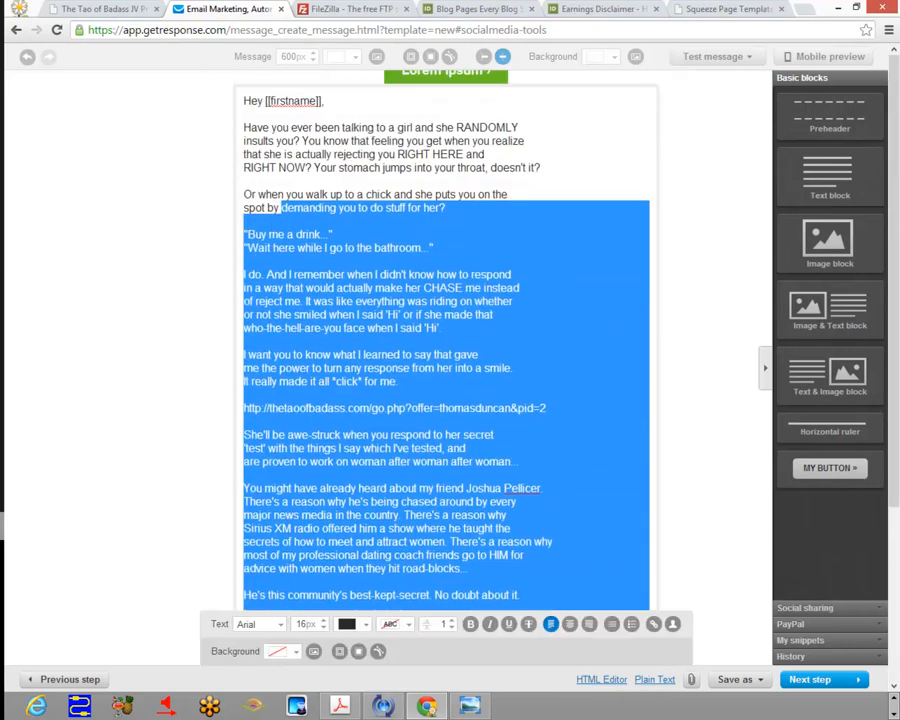
click(244, 129)
drag(244, 129, 313, 480)
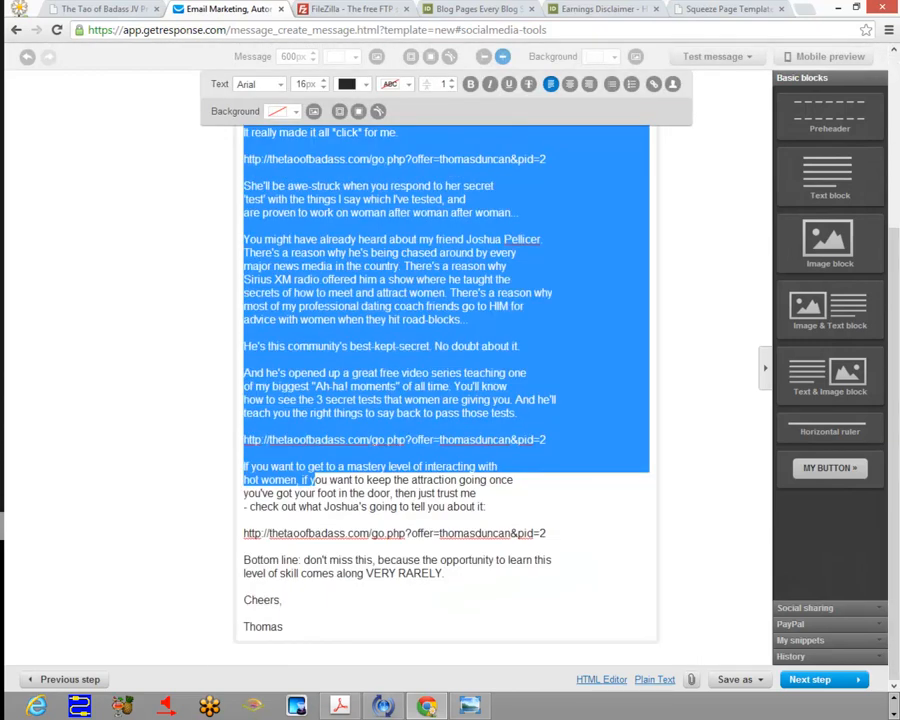
click(283, 627)
drag(283, 627, 244, 125)
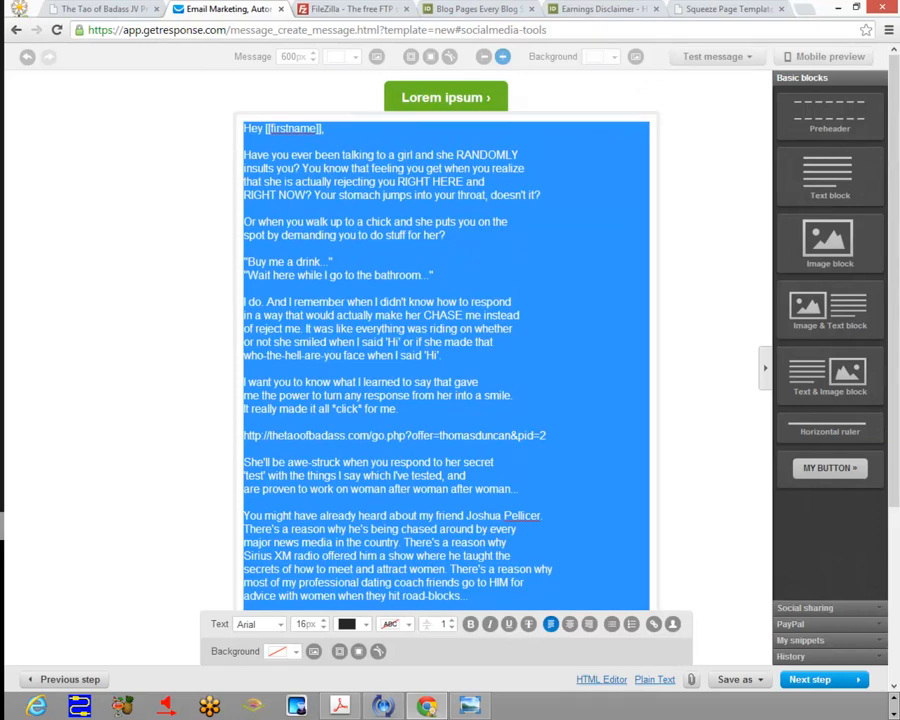
click(655, 680)
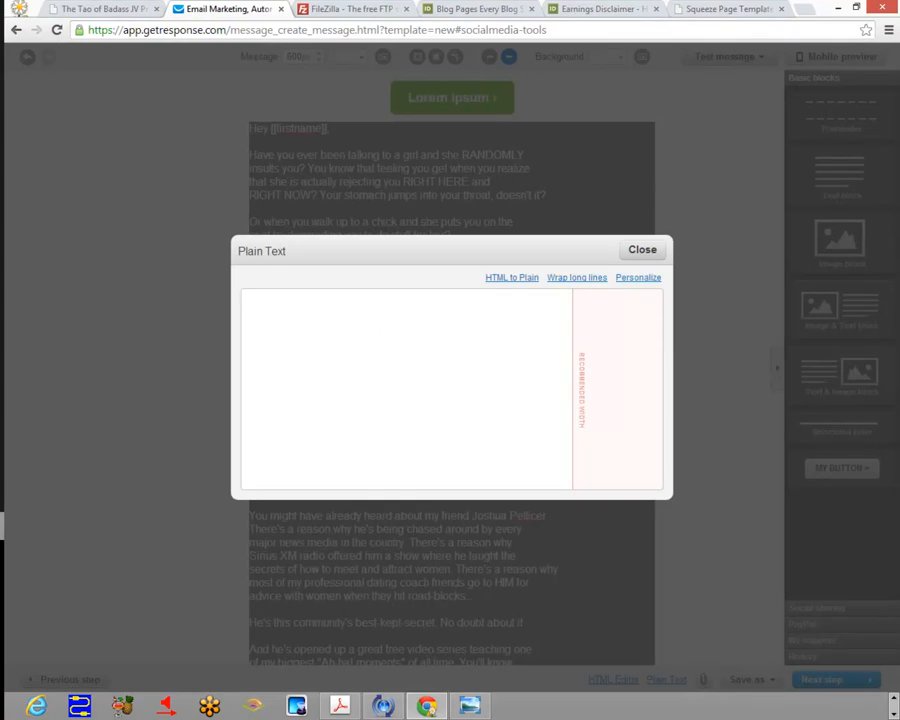
key(ctrl+v)
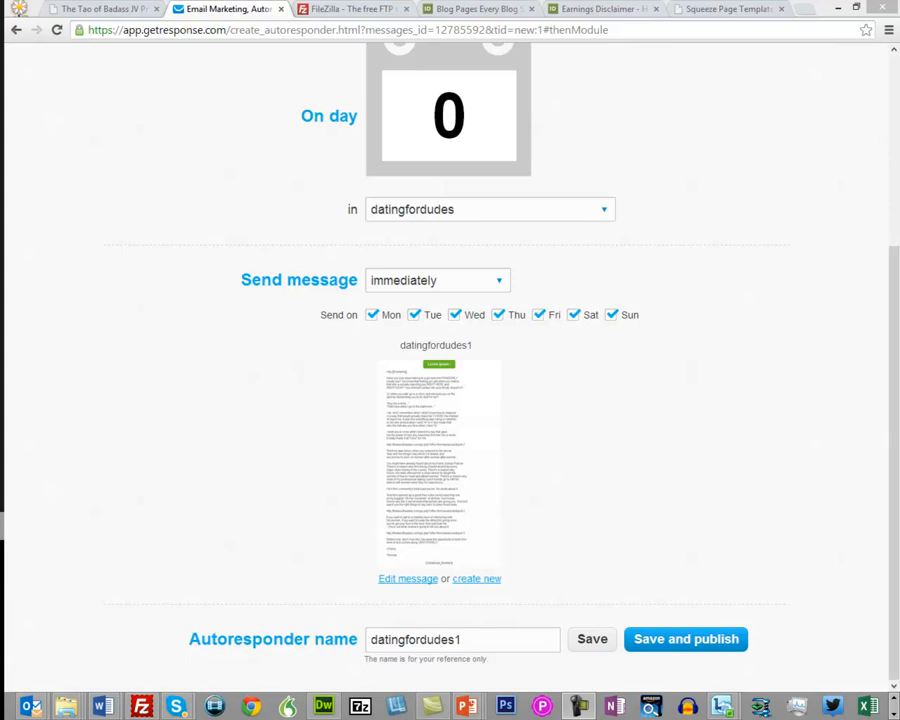
Set the message to send immediately, and save and publish the datingfordudes1 autoresponder.
click(438, 281)
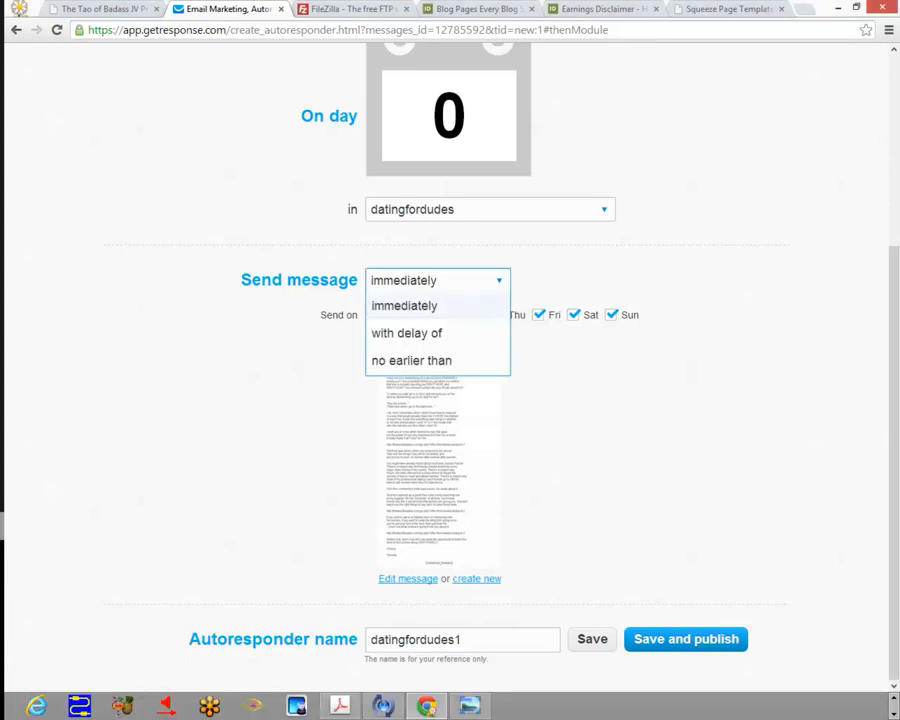
click(438, 306)
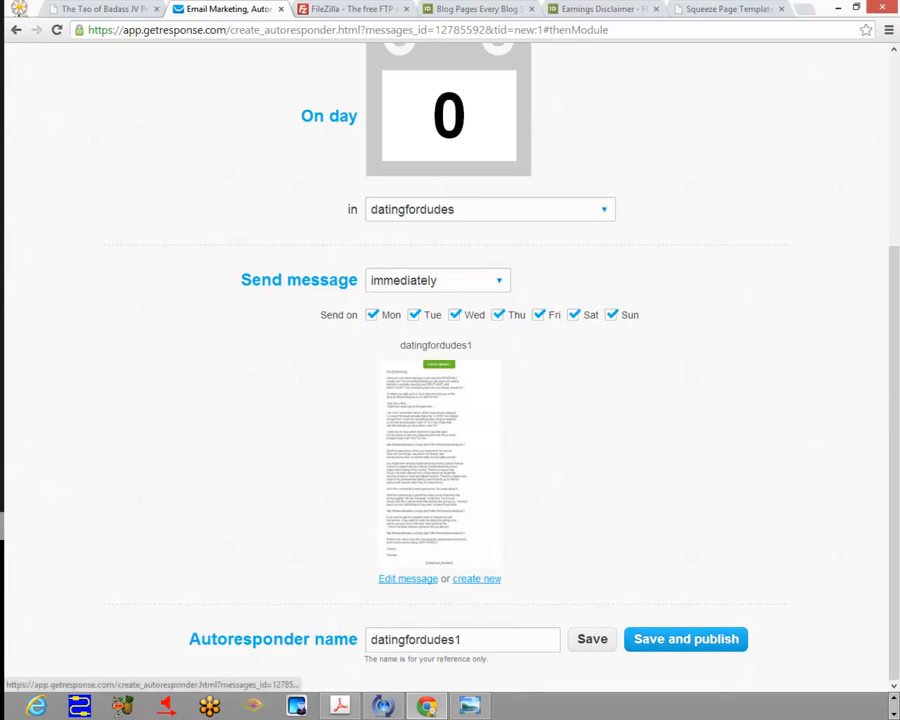
click(686, 639)
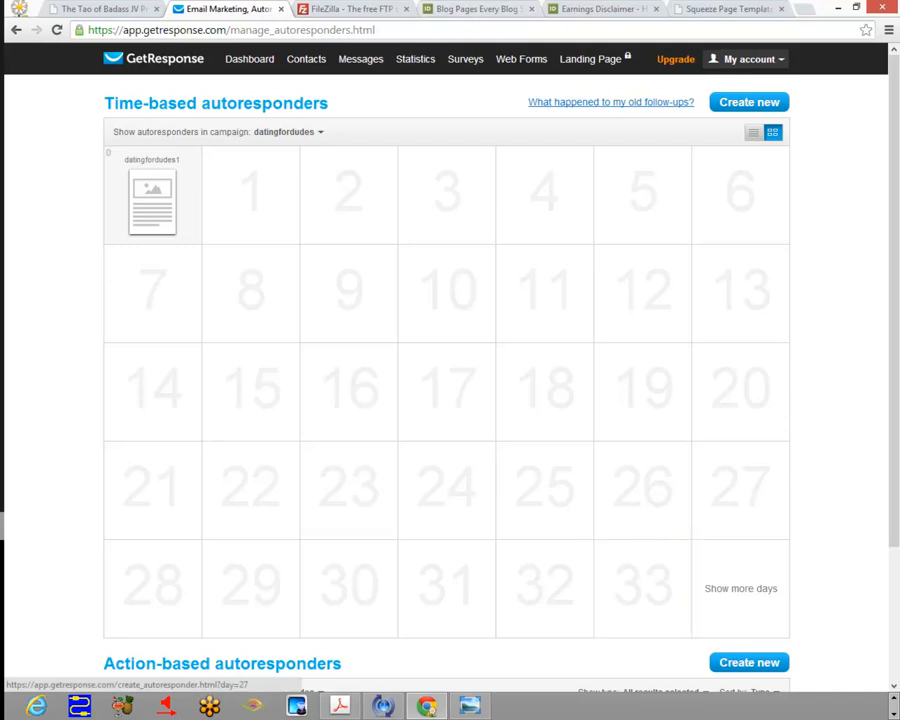
Move the datingfordudes1 autoresponder from day 0 to day 1 in the time-based schedule.
mouse_move(152, 200)
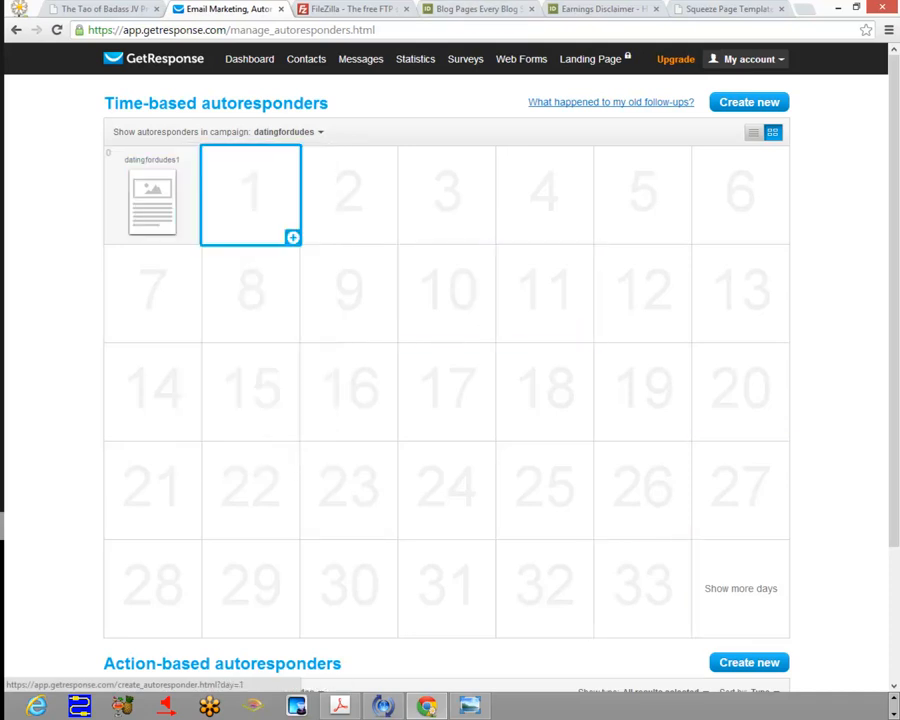
drag(152, 203, 246, 202)
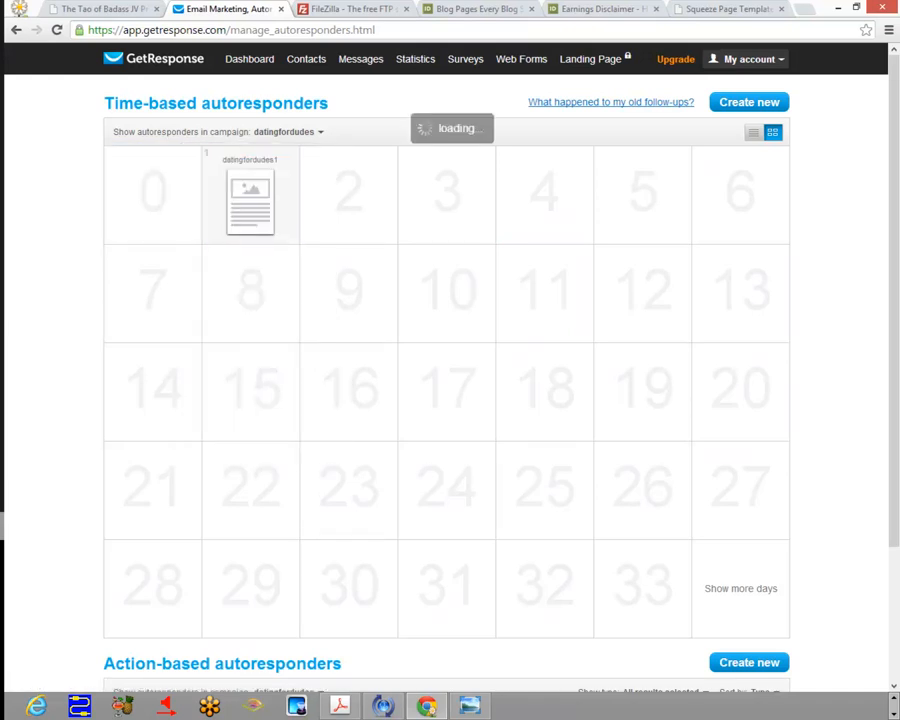